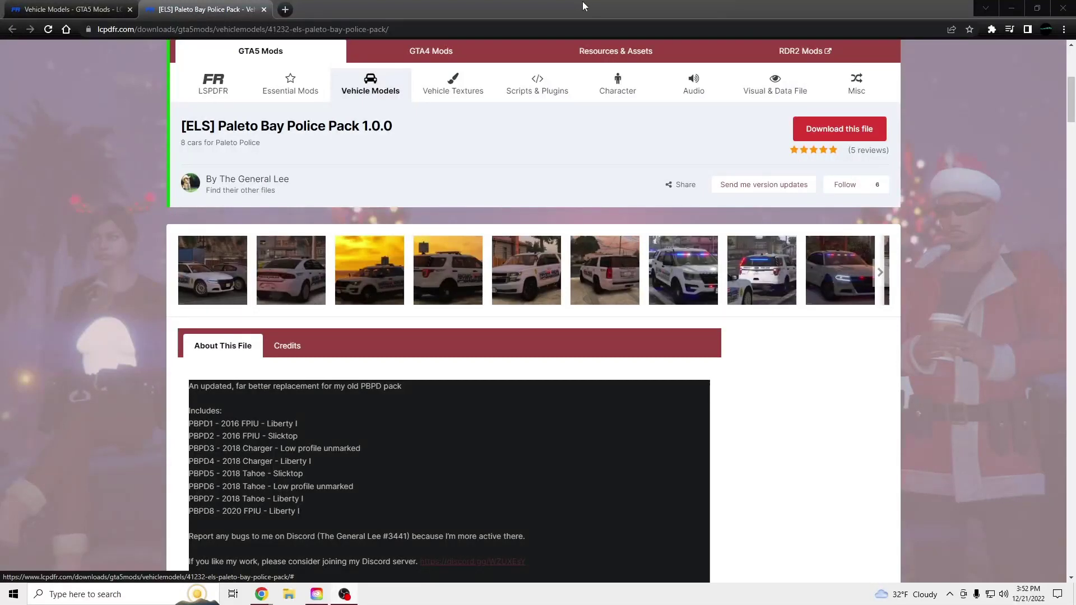
Download the '[ELS] Paleto Bay Police Pack V2.zip' (148.47 MB) from its LCPDFR.com file page
scroll(281, 124, up, 3)
drag(218, 294, 339, 297)
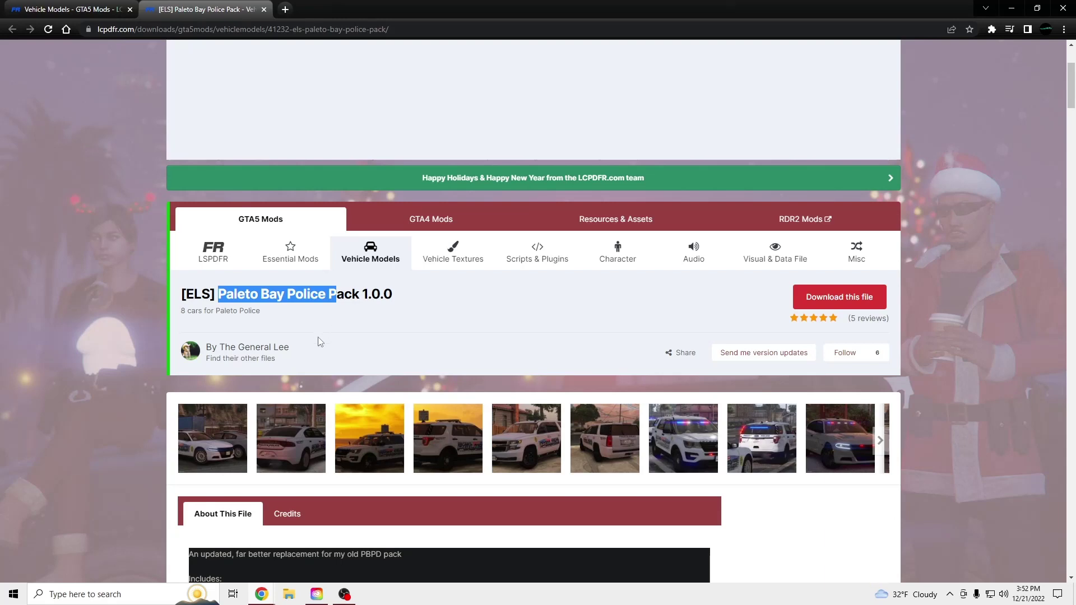
drag(320, 342, 286, 334)
click(368, 321)
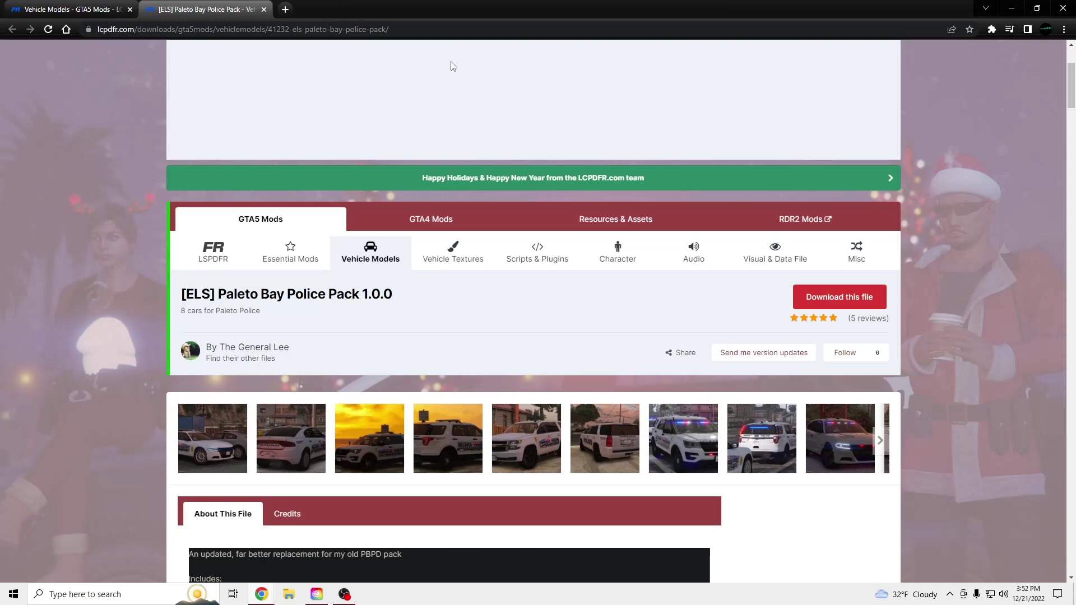
scroll(441, 286, down, 2)
click(839, 186)
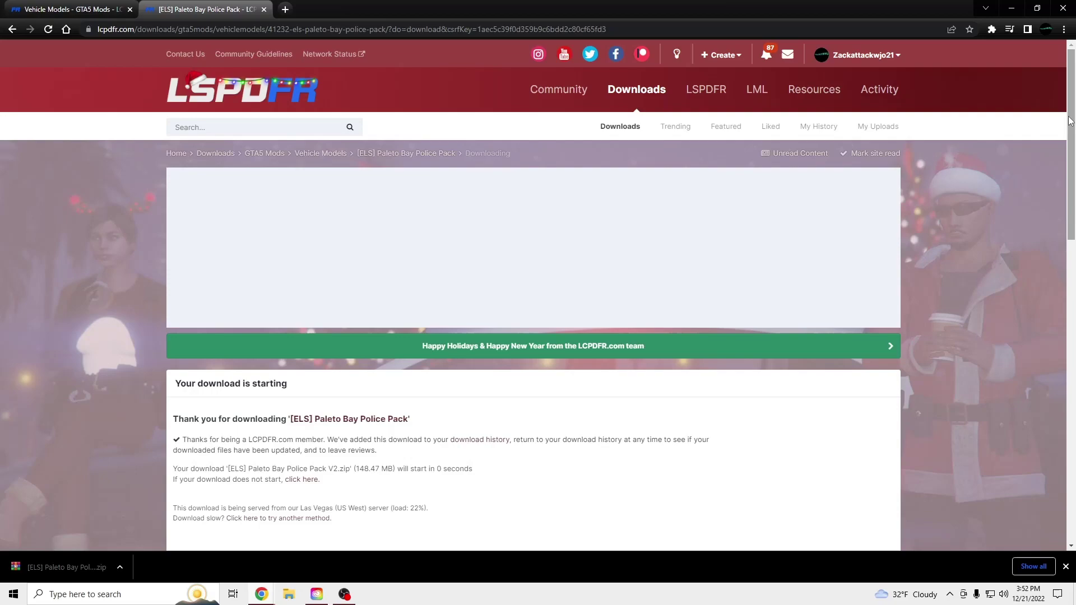
Close Chrome and open the Paleto Bay Police Pack zip from Downloads in WinRAR, entering its pack folder
click(1063, 8)
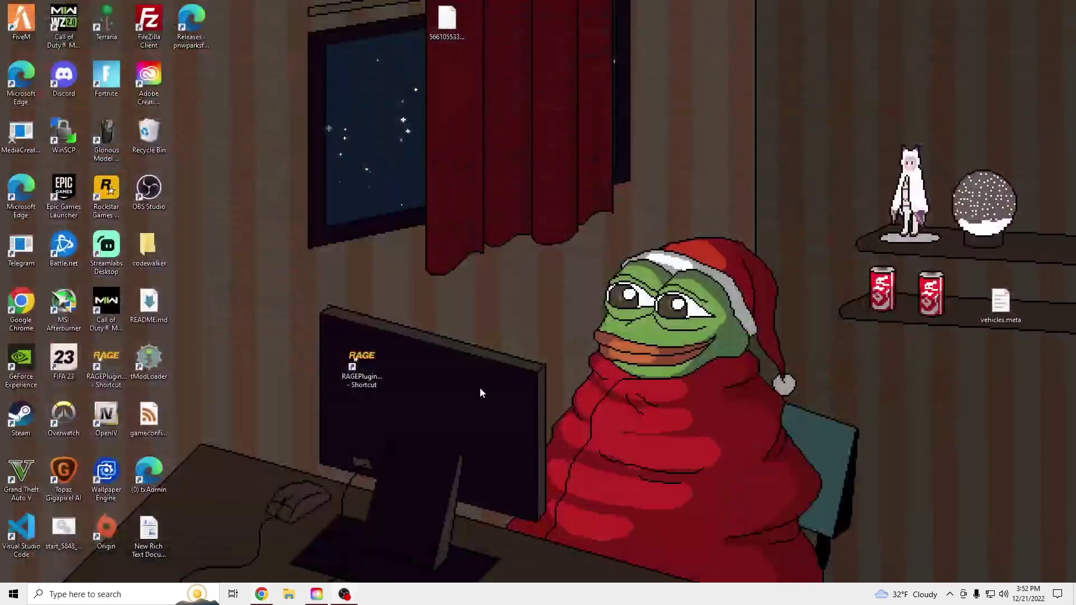
click(289, 594)
click(194, 227)
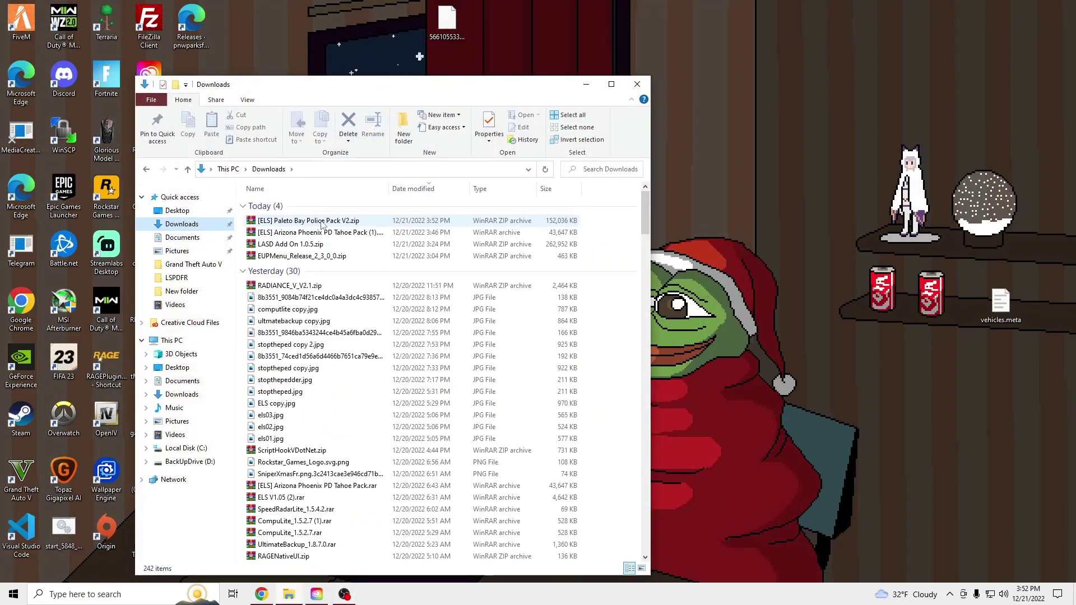
double_click(308, 220)
click(586, 84)
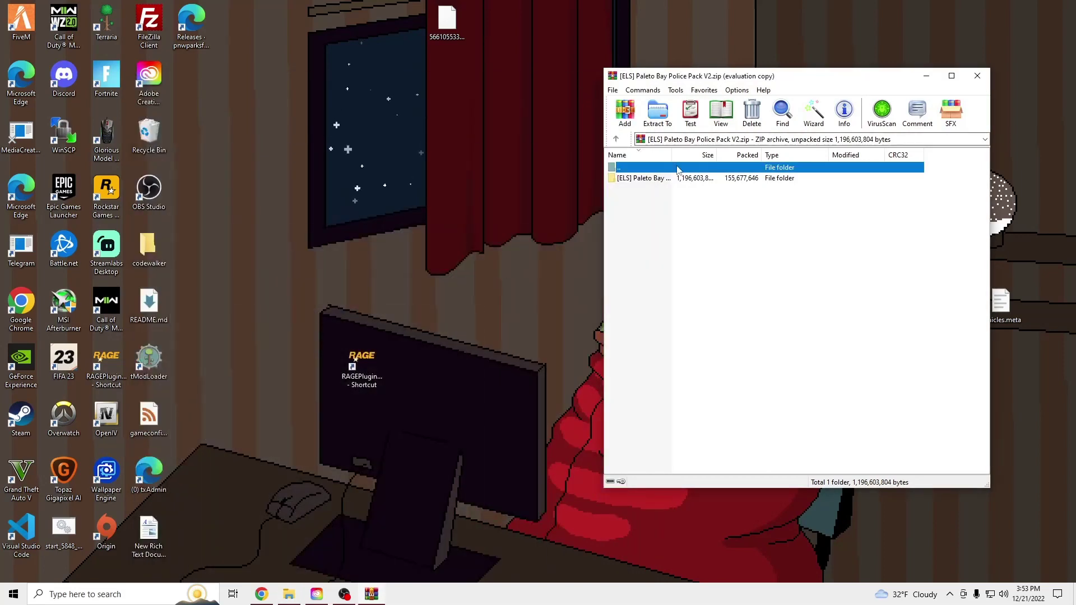
double_click(683, 178)
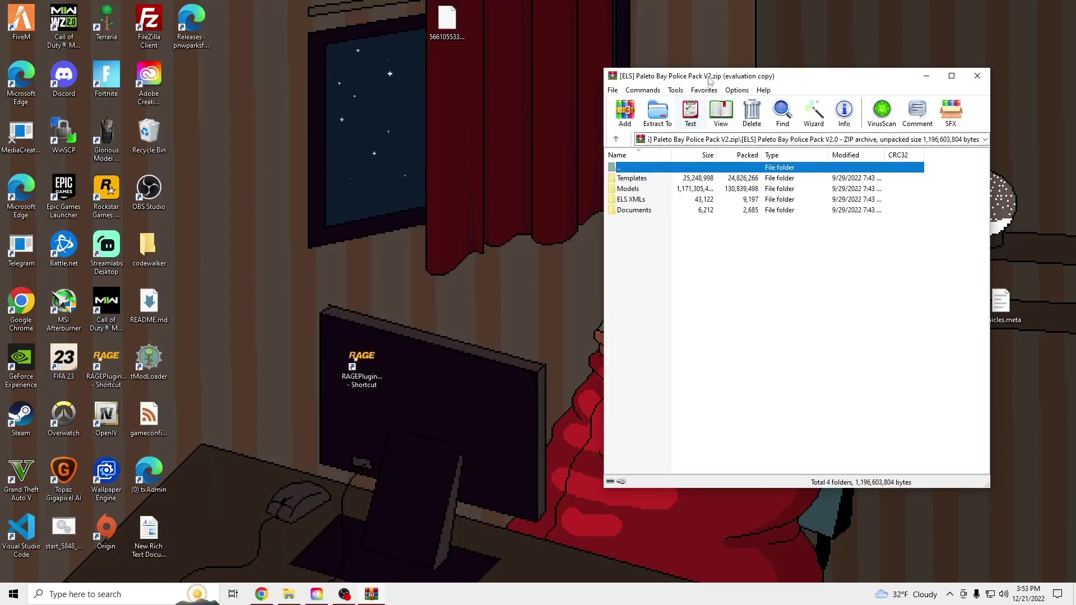
Launch OpenIV from the desktop for GTA V on Windows
drag(785, 75, 820, 77)
double_click(105, 416)
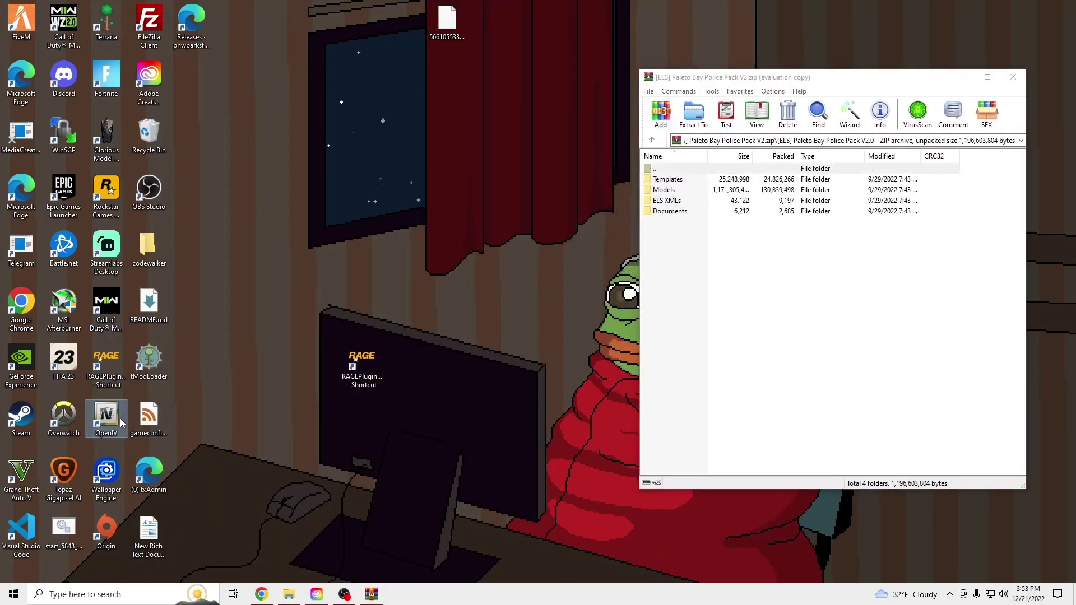
click(481, 314)
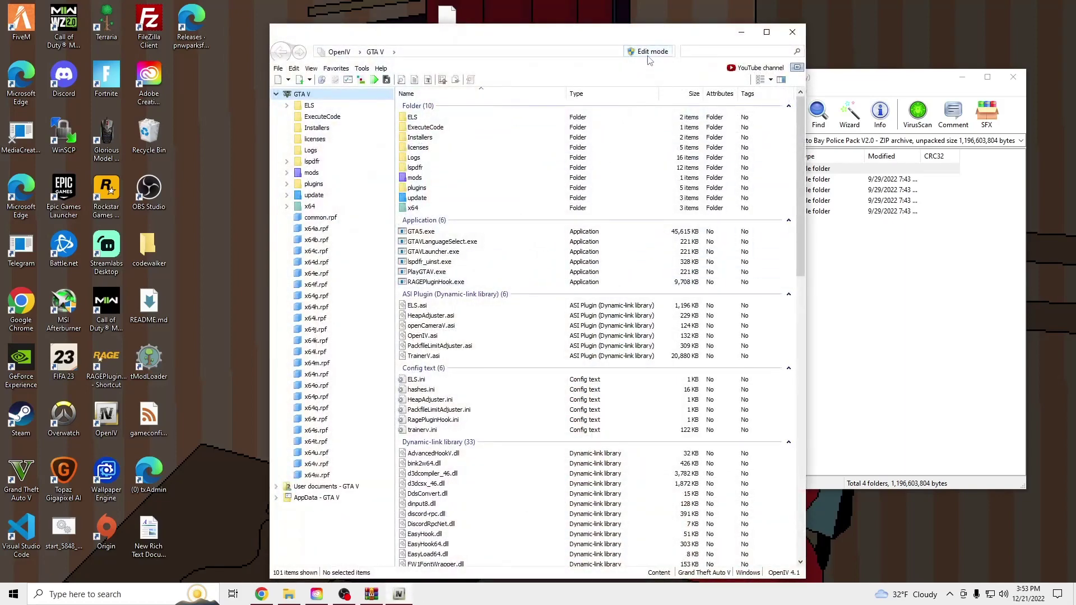
Enable OpenIV edit mode, accept the warning, and confirm ASI Loader is installed in ASI Manager
click(649, 54)
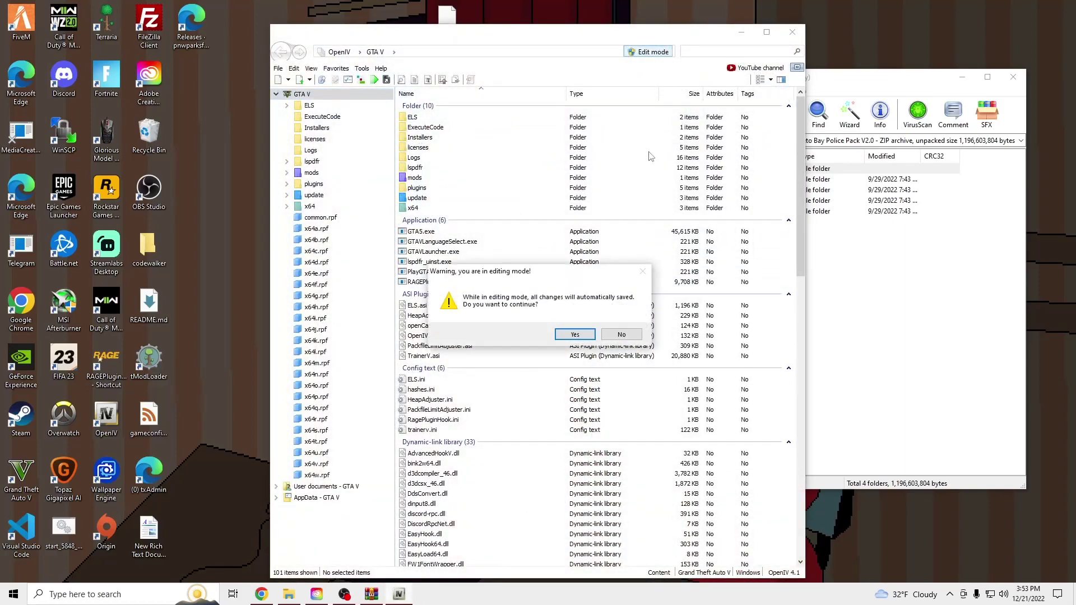
click(575, 335)
click(380, 68)
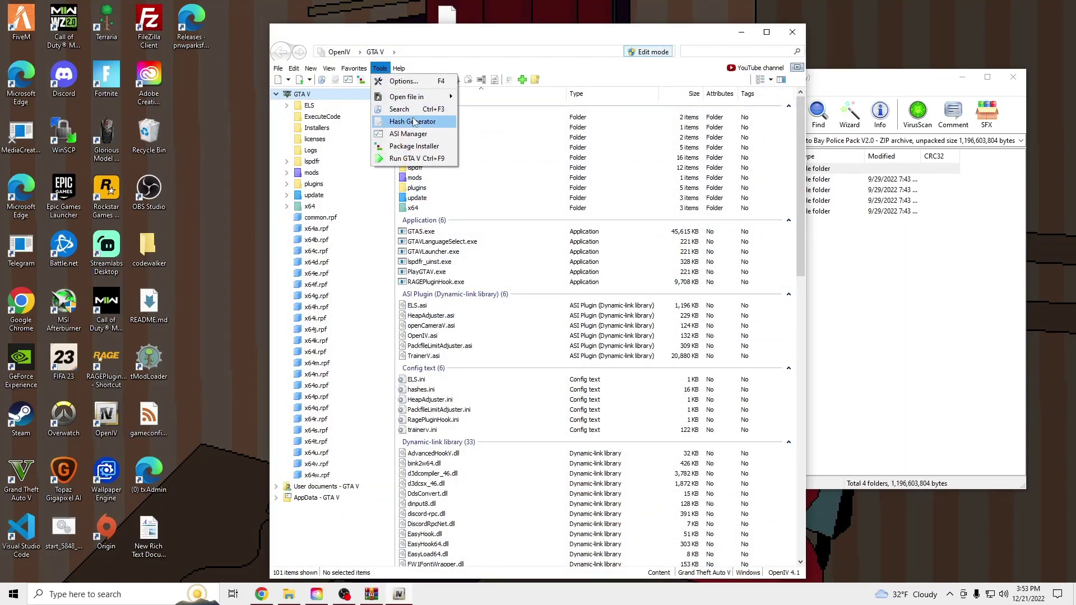
click(392, 135)
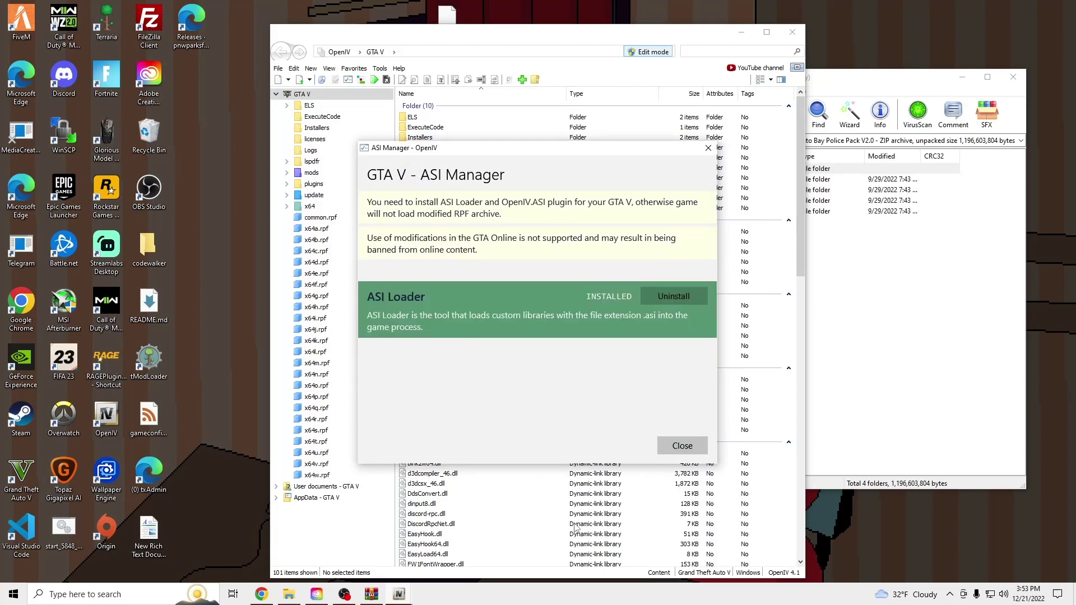
click(682, 512)
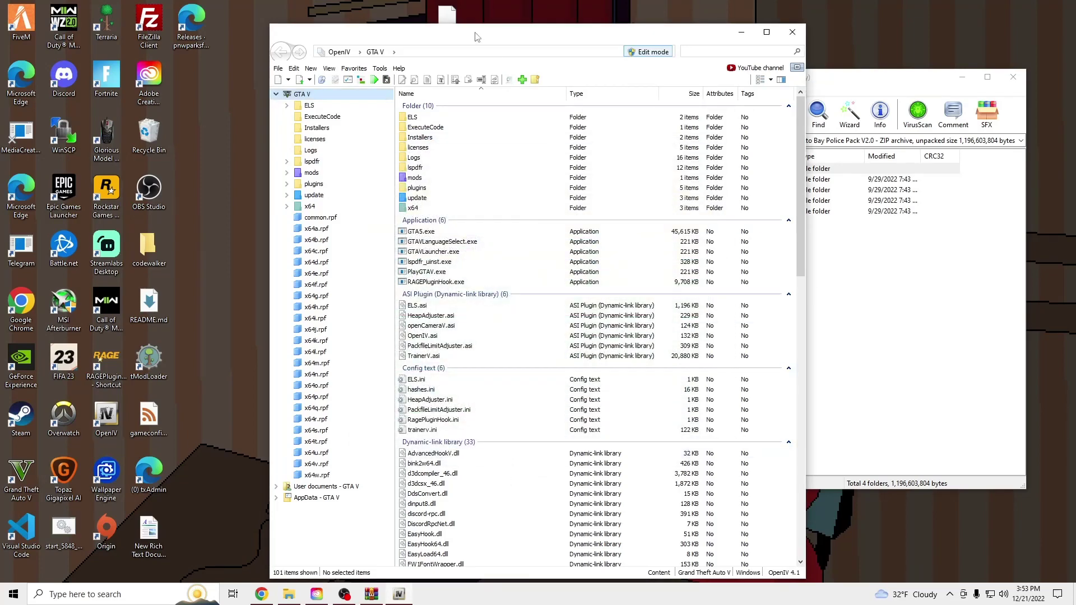
Navigate OpenIV to the mods\update\x64\dlcpacks folder
drag(478, 35, 361, 20)
double_click(369, 164)
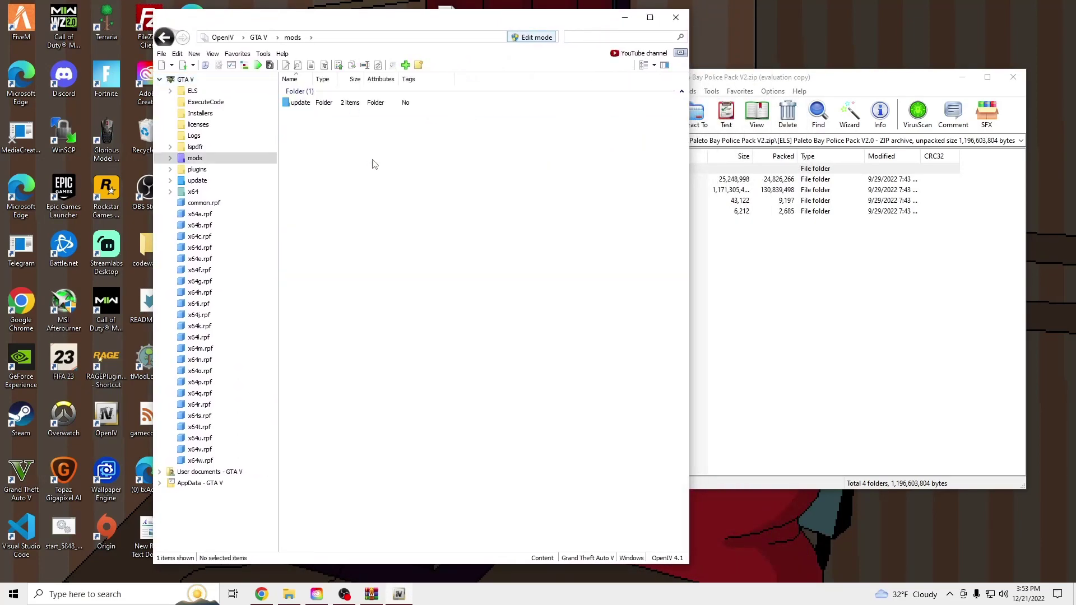
double_click(371, 103)
double_click(371, 103)
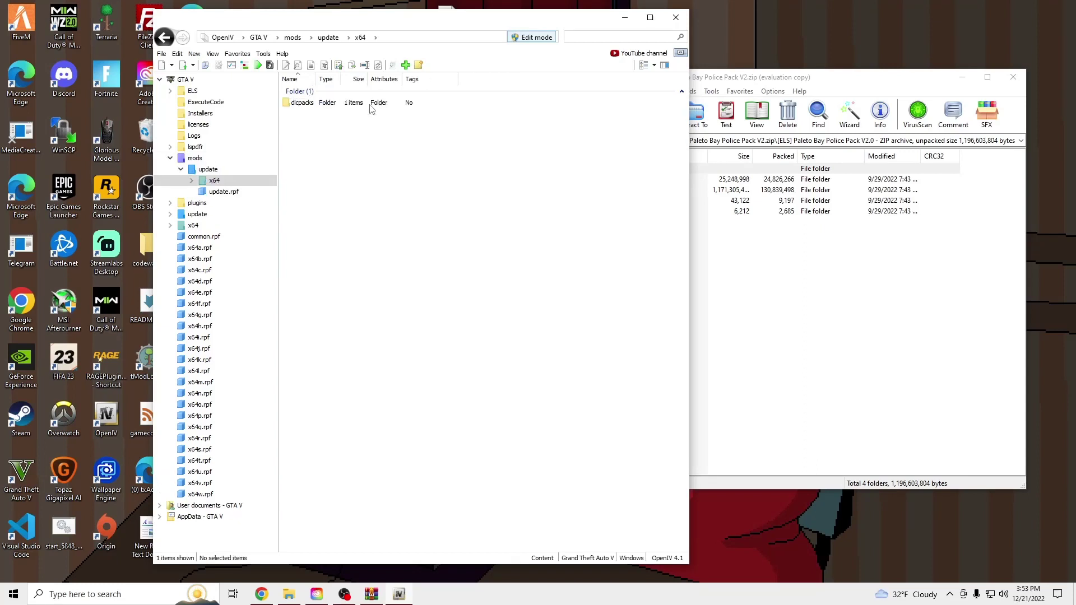
double_click(302, 103)
Drag pbpdpack from the archive's Models folder into dlcpacks next to eup
click(722, 257)
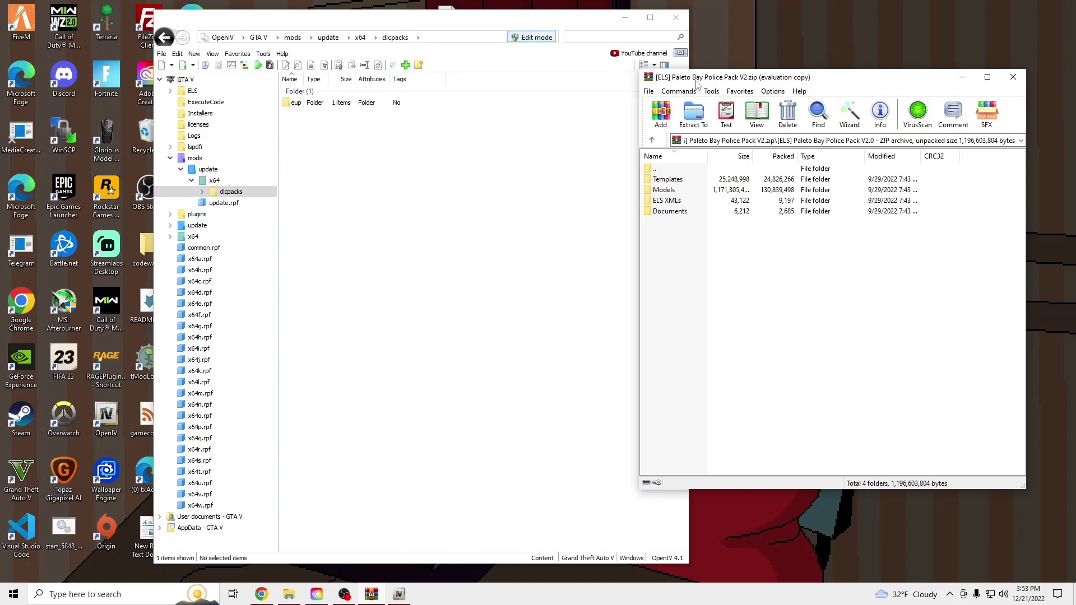
double_click(681, 191)
drag(690, 183, 613, 199)
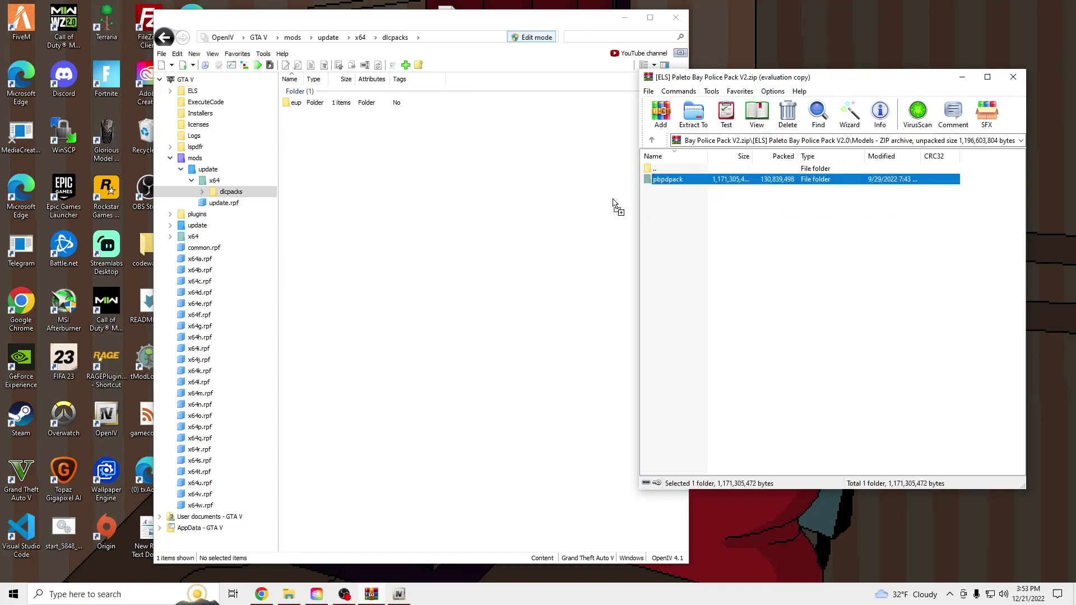
drag(336, 147, 340, 145)
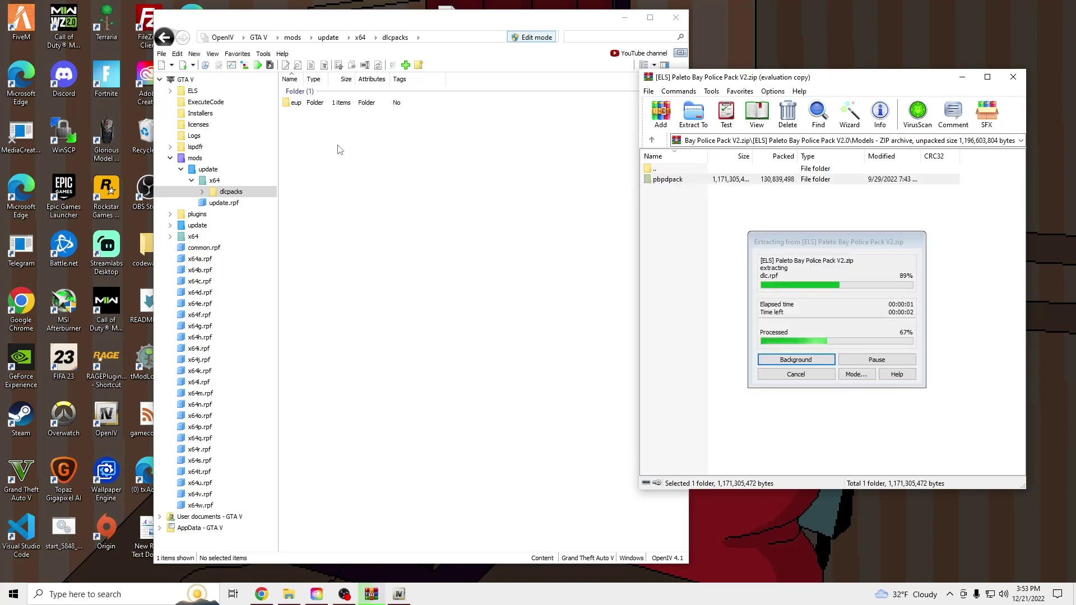
click(338, 149)
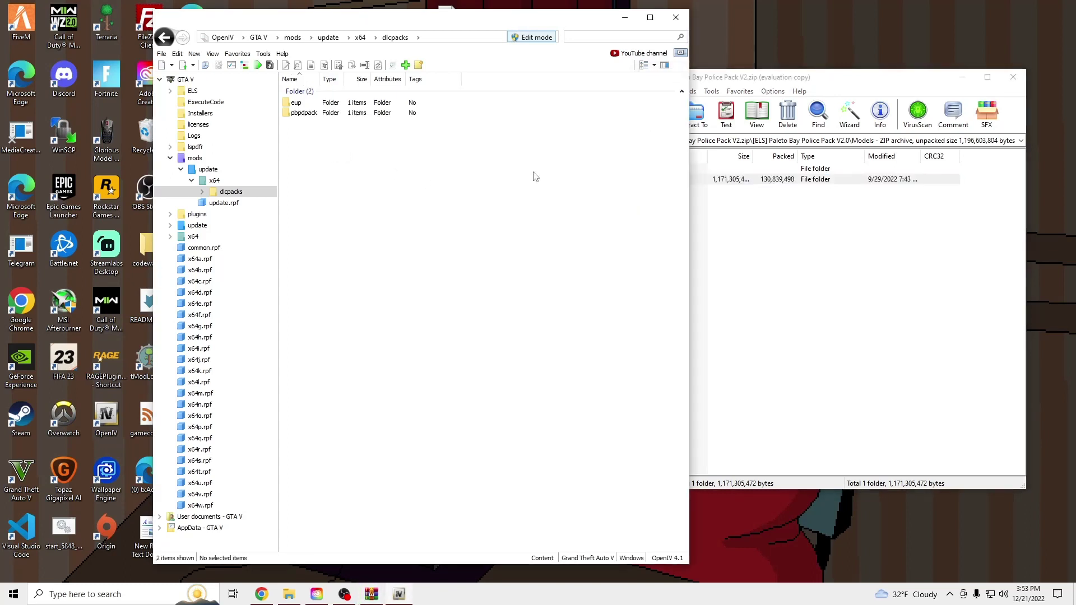
click(726, 229)
Open the archive's Documents folder and read Read Me.txt
double_click(665, 171)
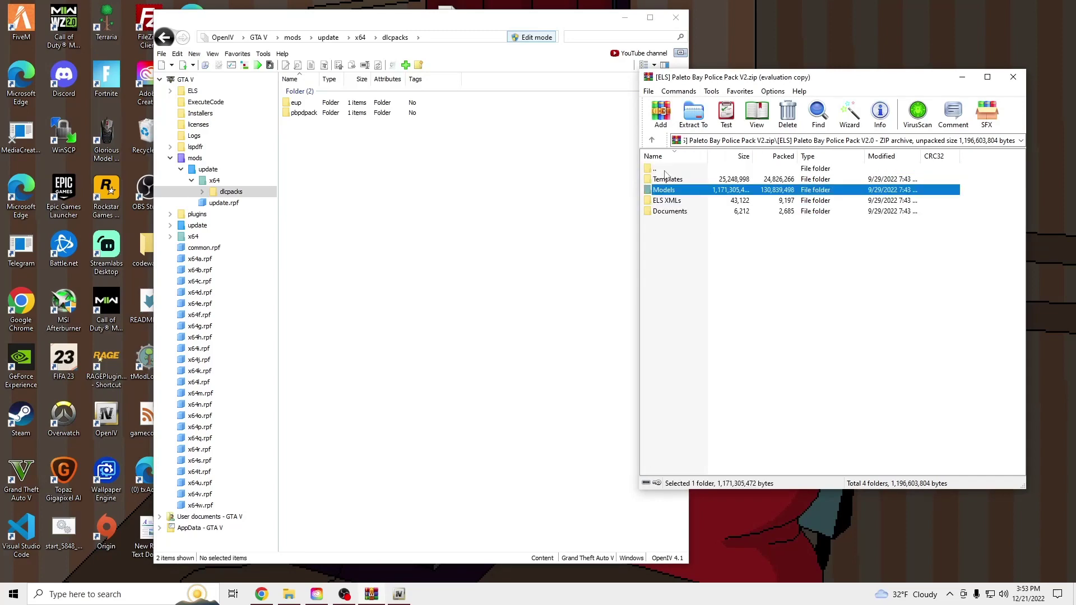
double_click(681, 211)
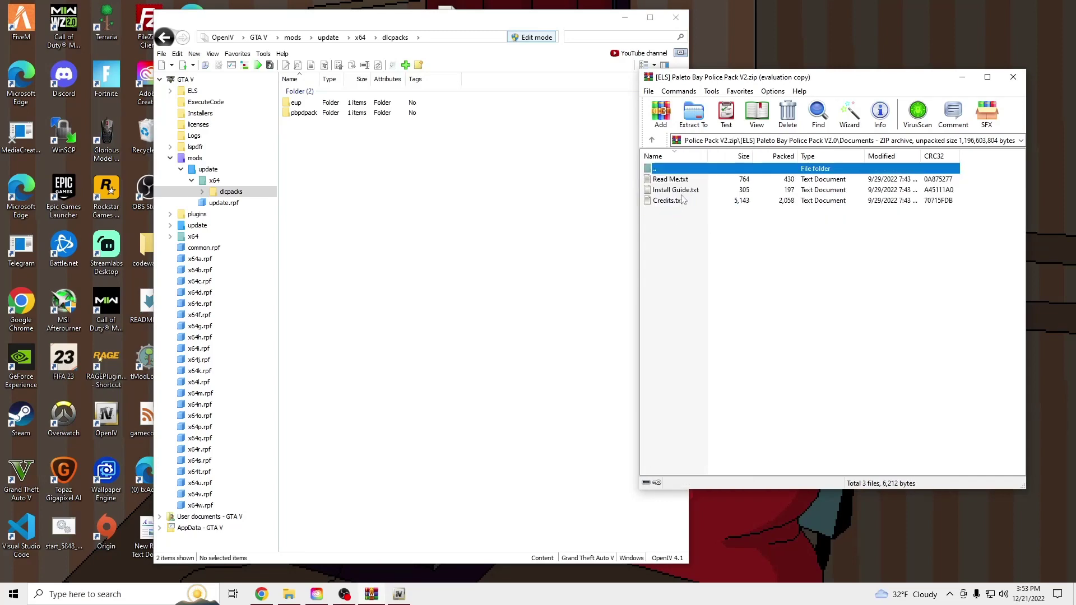
double_click(689, 179)
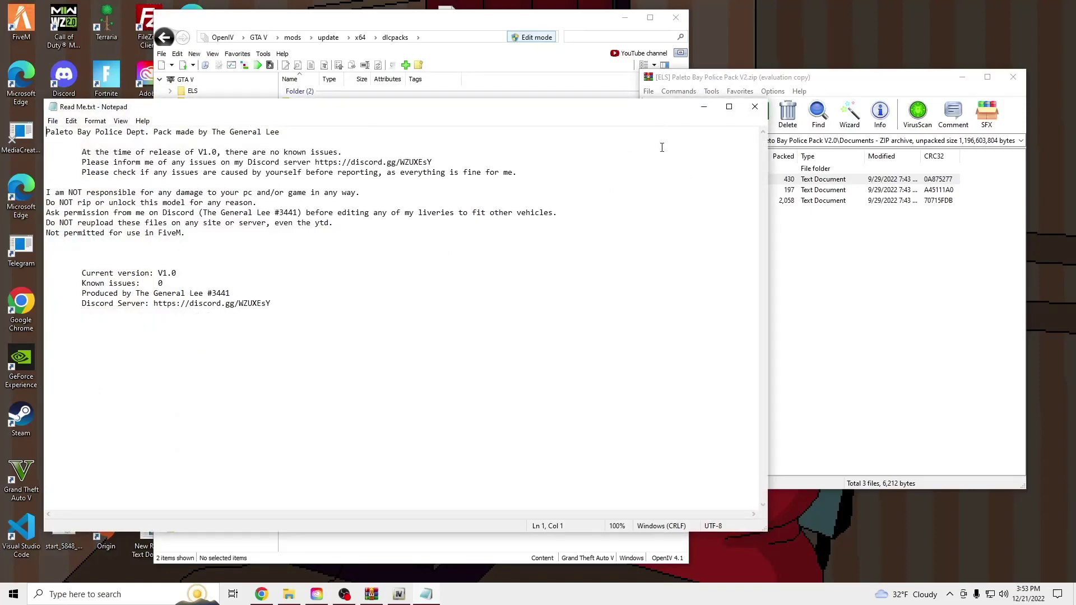
click(754, 107)
Copy the <Item>dlcpacks:/pbpdpack/</Item> line from Install Guide.txt, then close Notepad
double_click(695, 190)
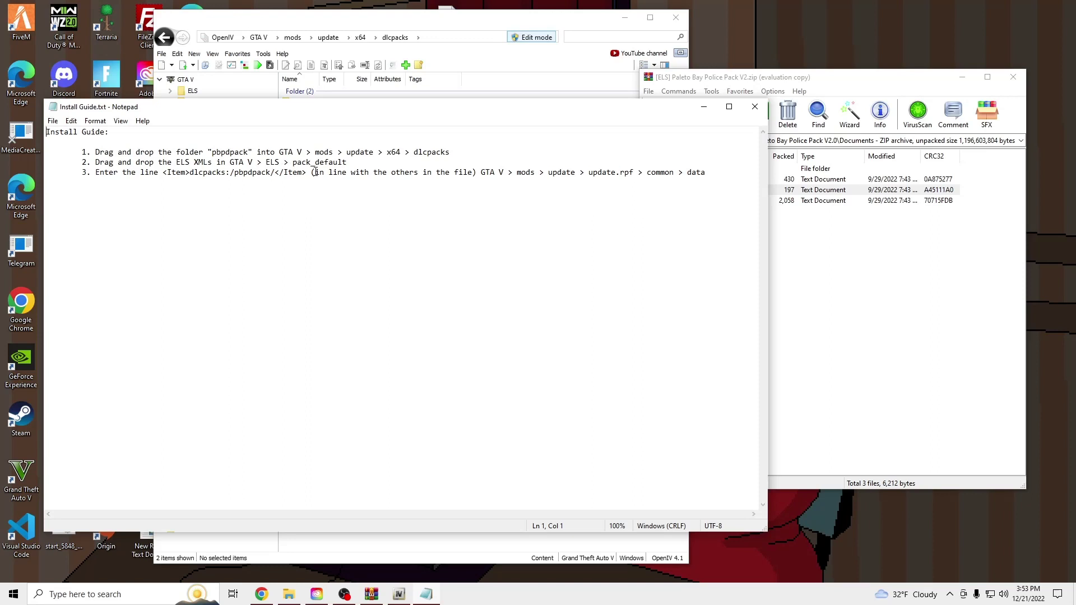
drag(288, 172, 190, 172)
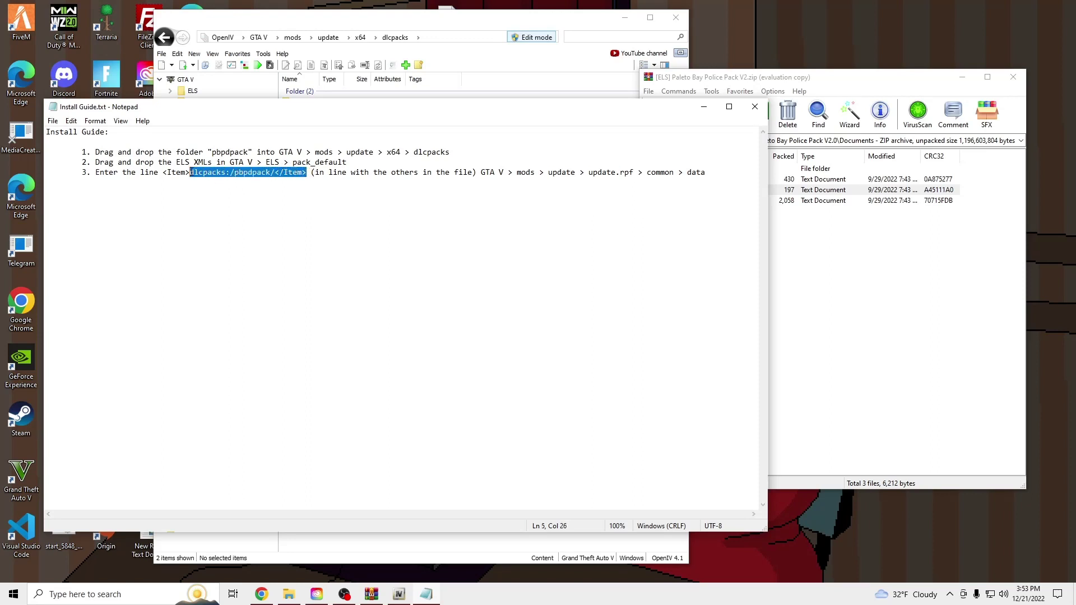
right_click(165, 174)
click(195, 210)
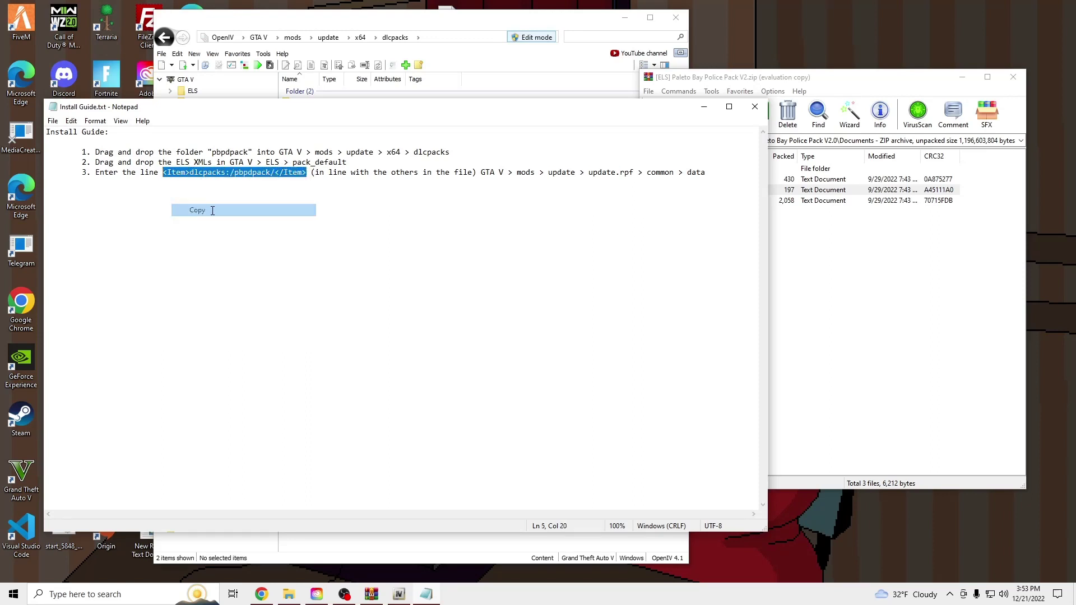
click(754, 107)
drag(875, 77, 886, 77)
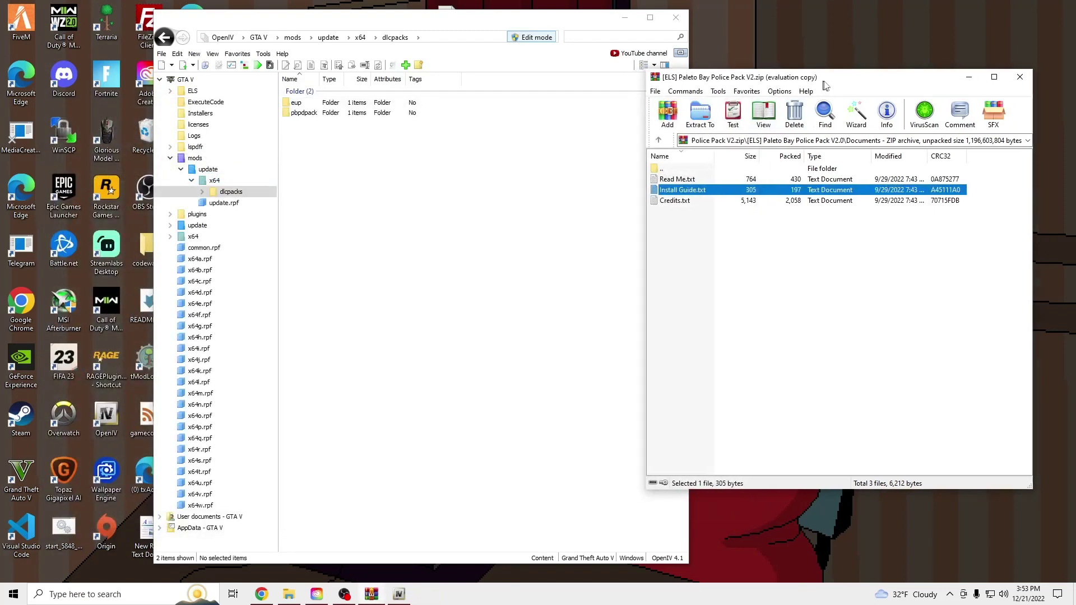
Close WinRAR and navigate OpenIV to the mods copy of update.rpf\common\data
click(1024, 77)
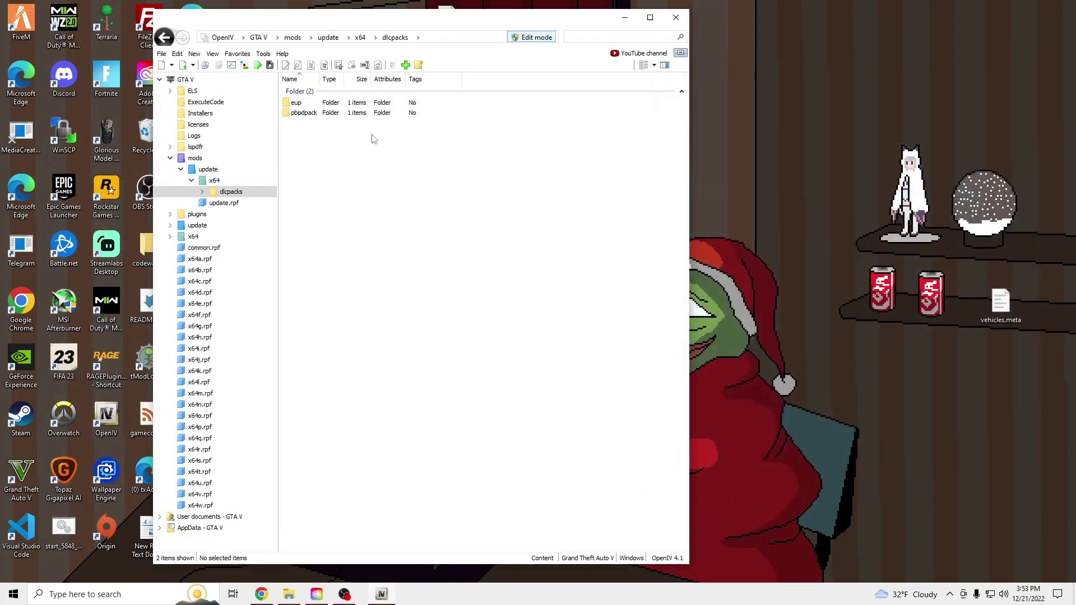
click(292, 37)
click(259, 37)
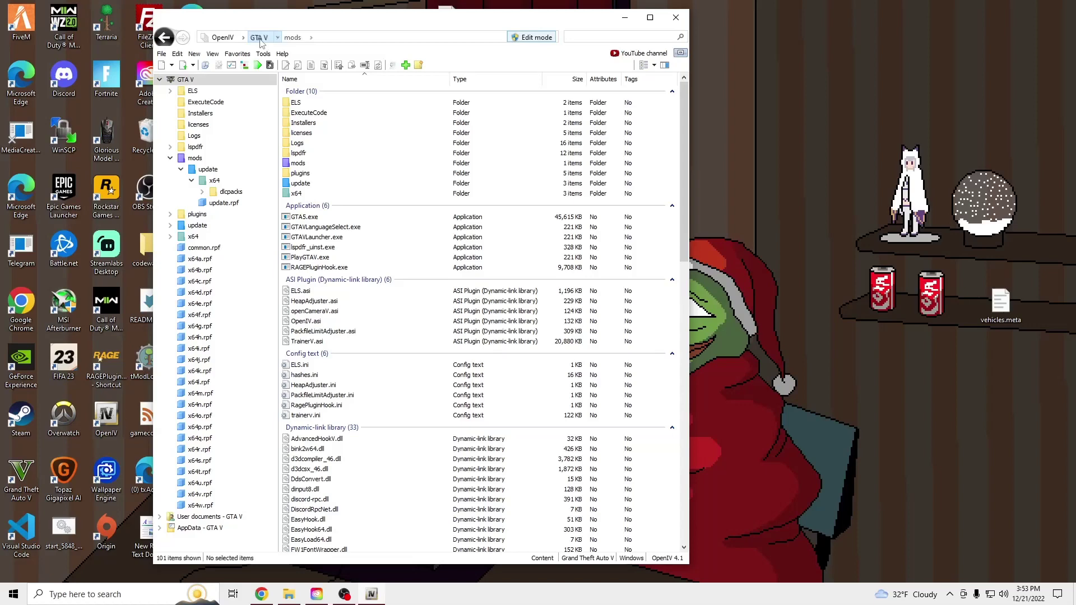
double_click(327, 183)
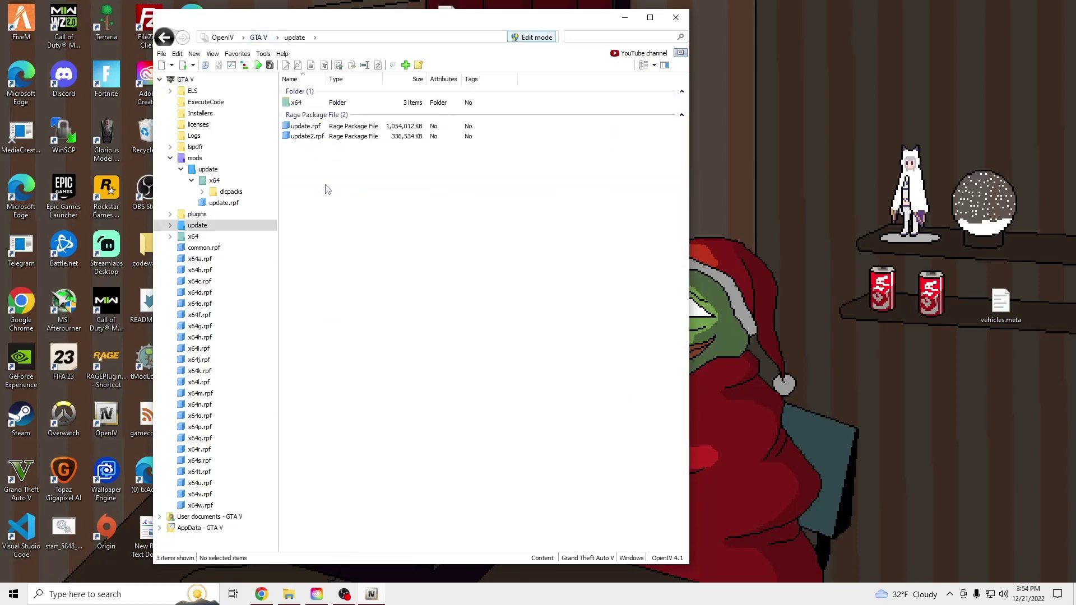
double_click(352, 126)
click(353, 119)
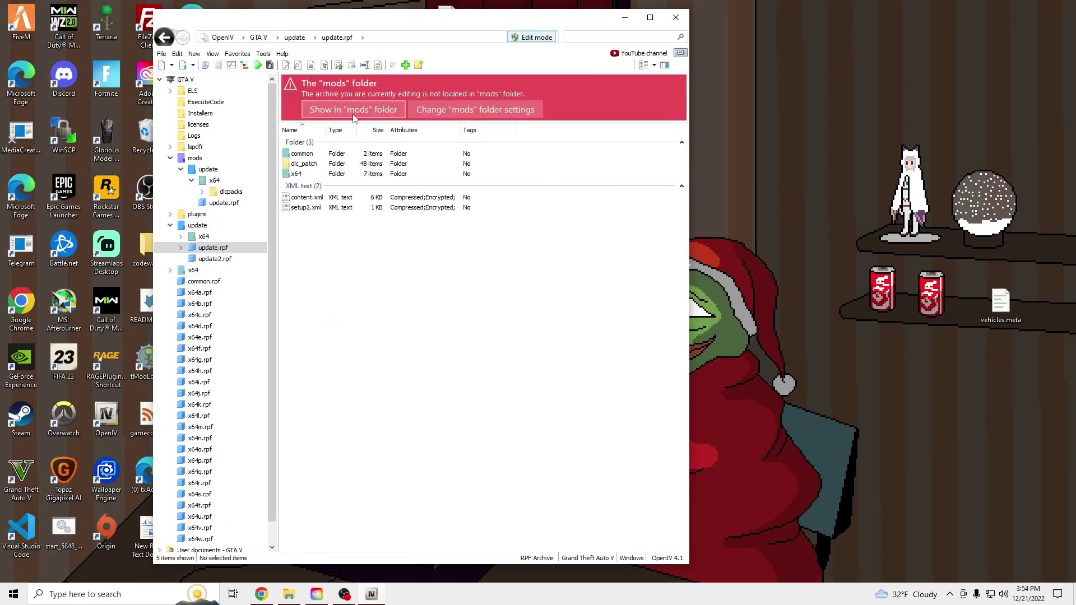
double_click(352, 103)
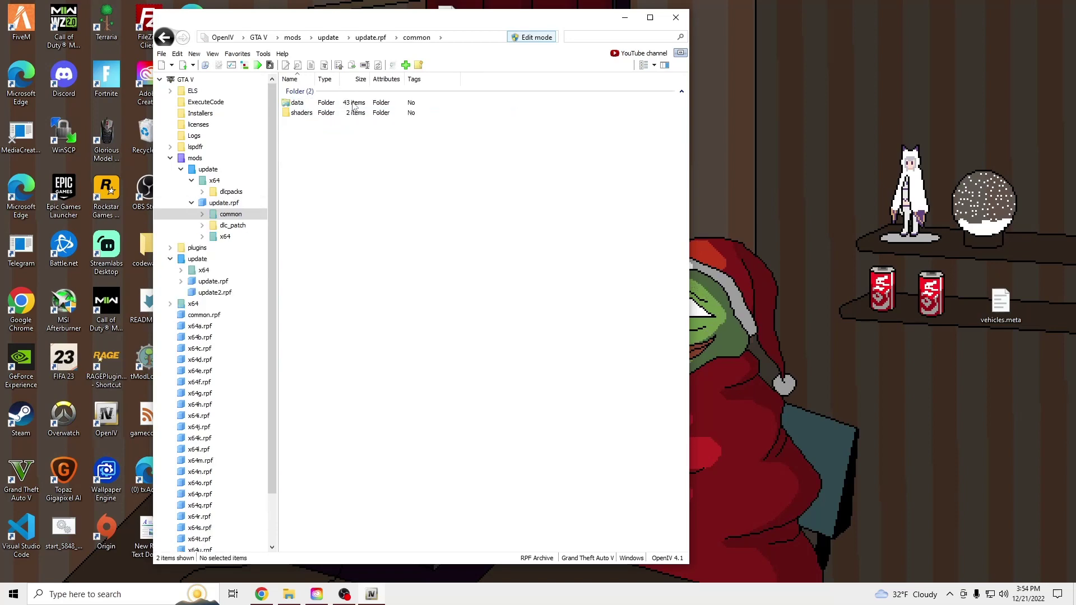
double_click(352, 103)
Paste the pbpdpack Item line after the last entry in dlclist.xml and save it
click(316, 446)
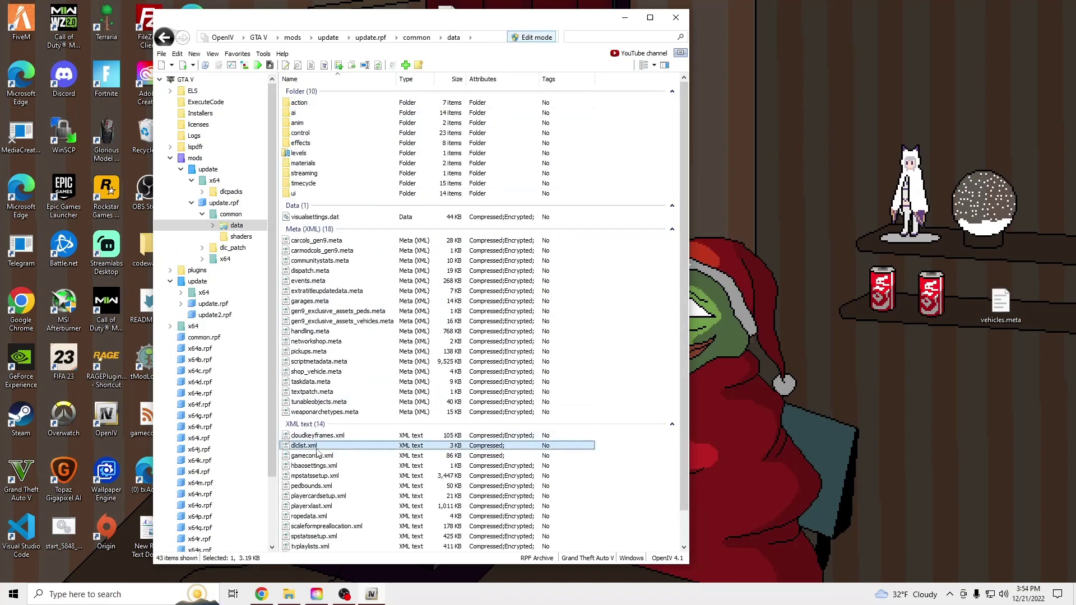
right_click(332, 450)
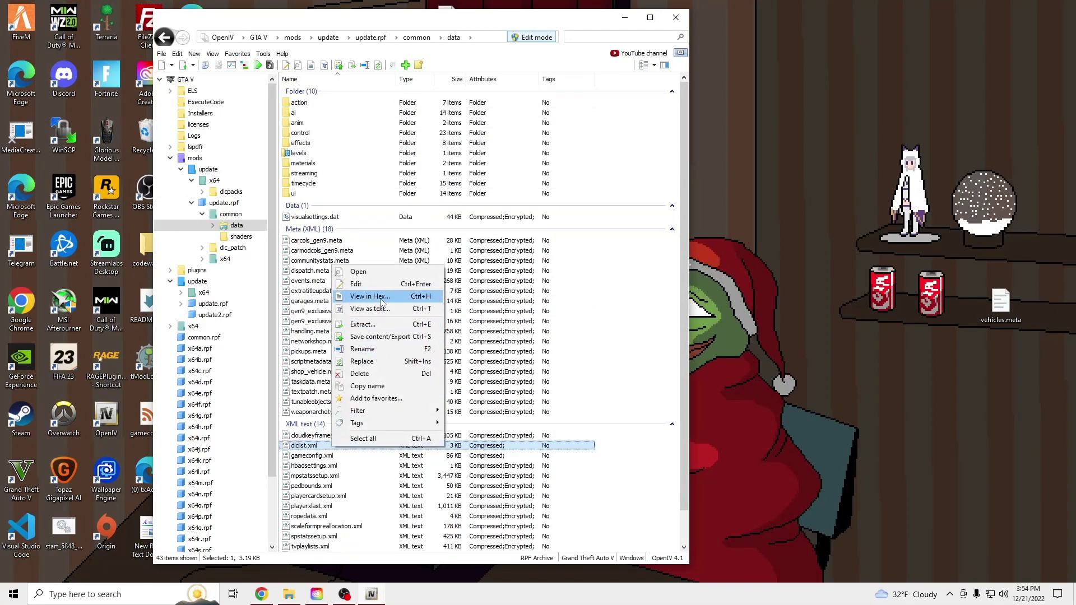
click(364, 280)
scroll(375, 348, down, 20)
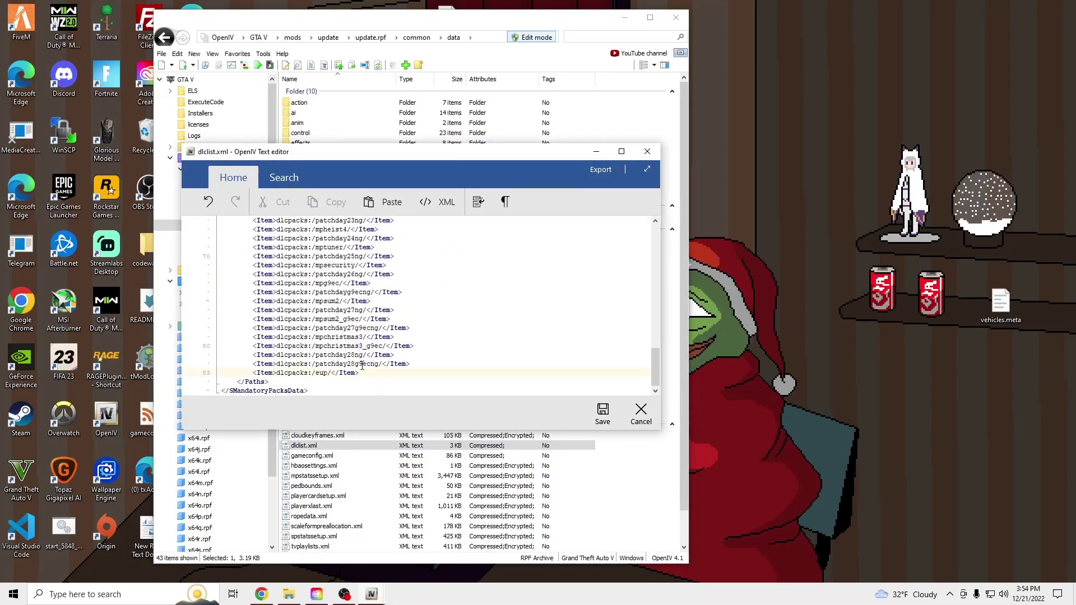
key(Return)
key(ctrl+v)
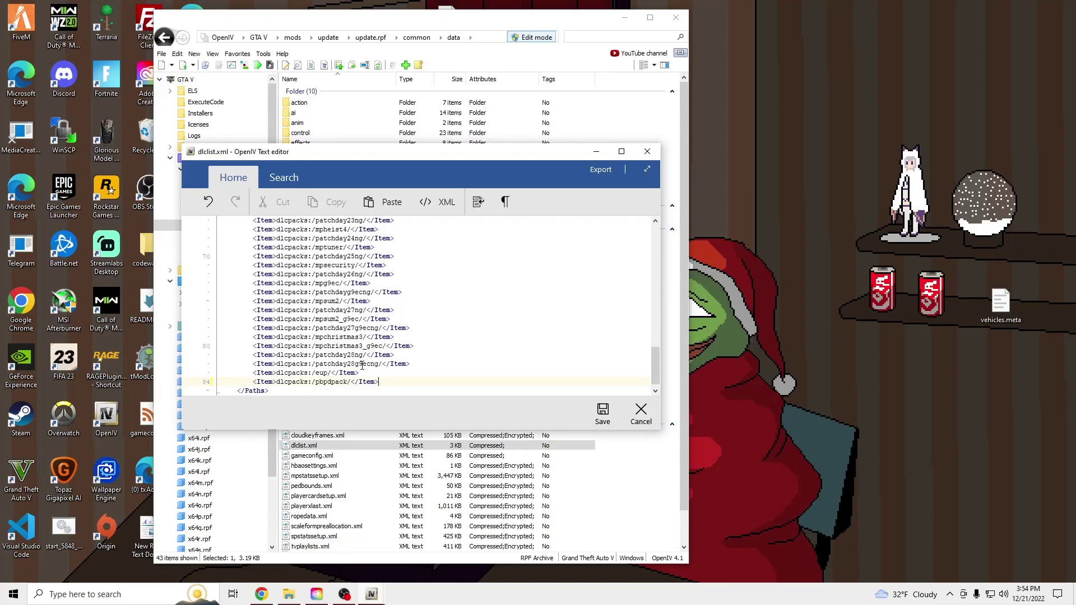
click(603, 413)
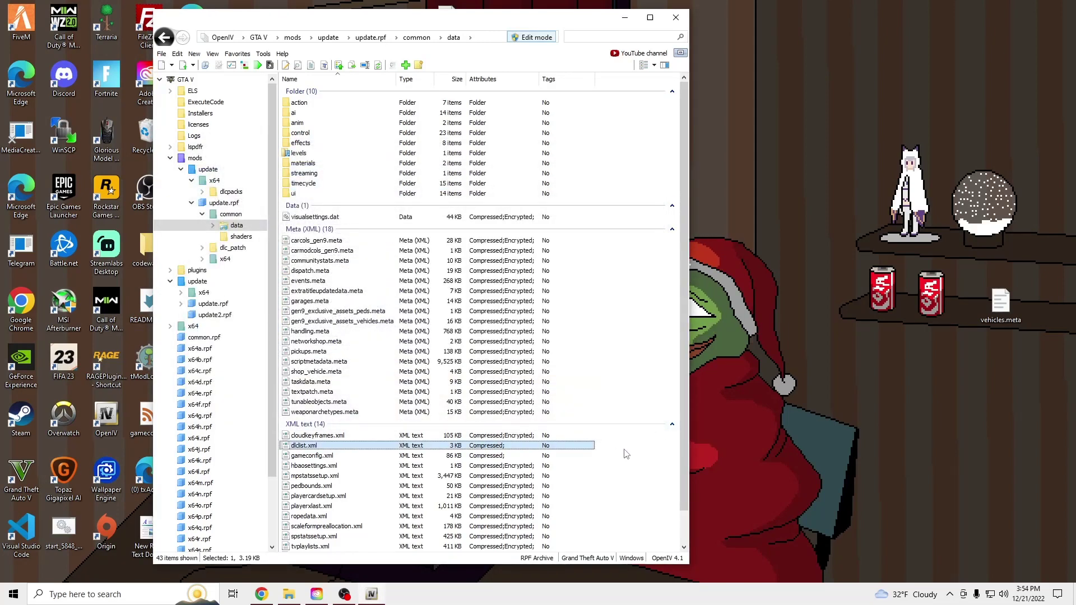
Close OpenIV, open the Paleto Bay zip in WinRAR, and browse Explorer to GTA V's ELS\pack_default
click(675, 18)
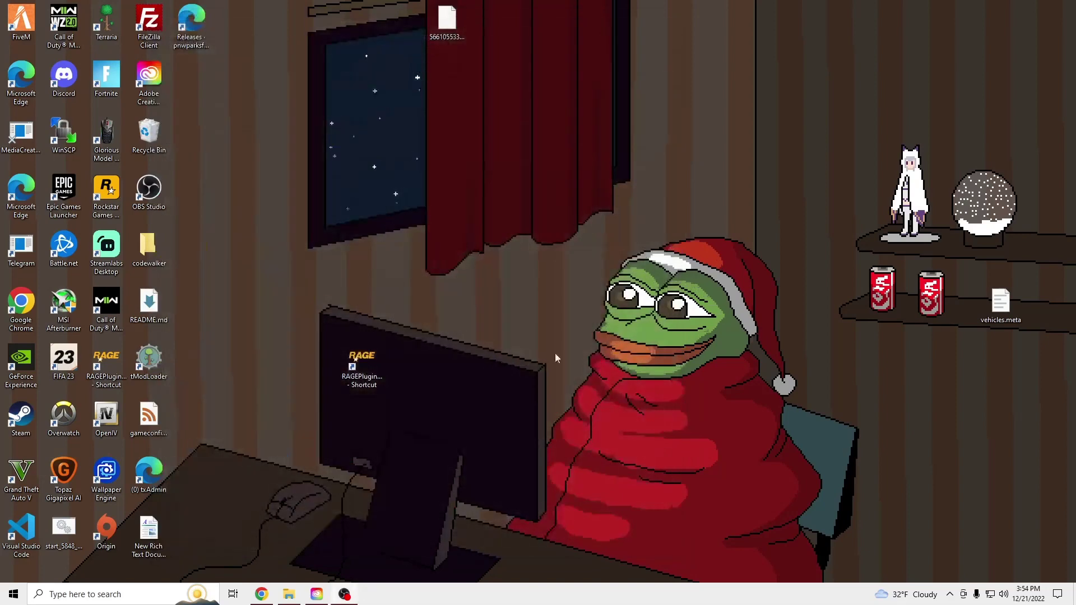
click(290, 595)
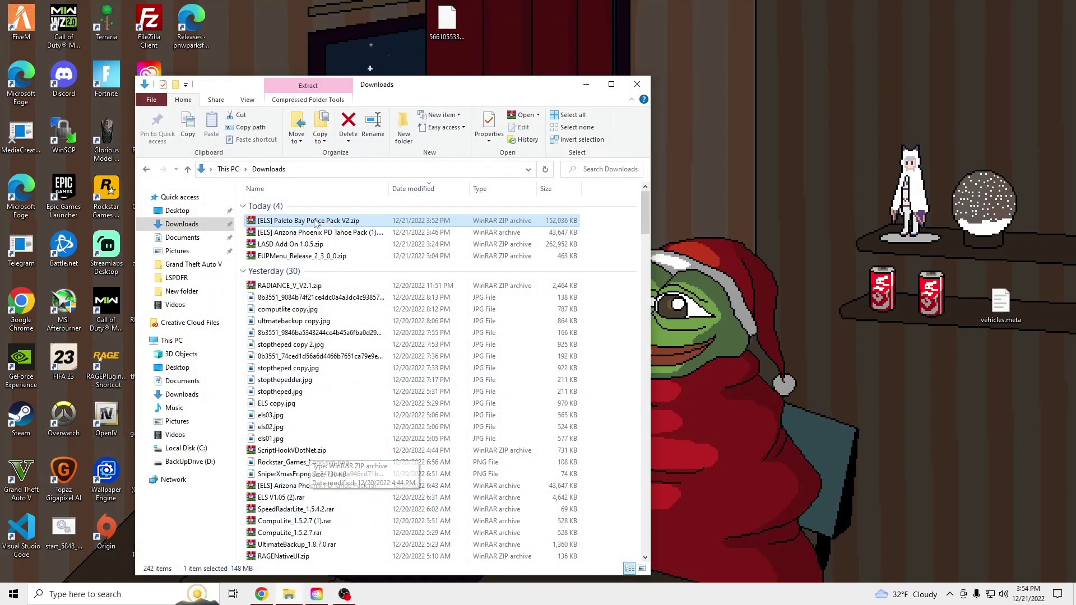
double_click(337, 222)
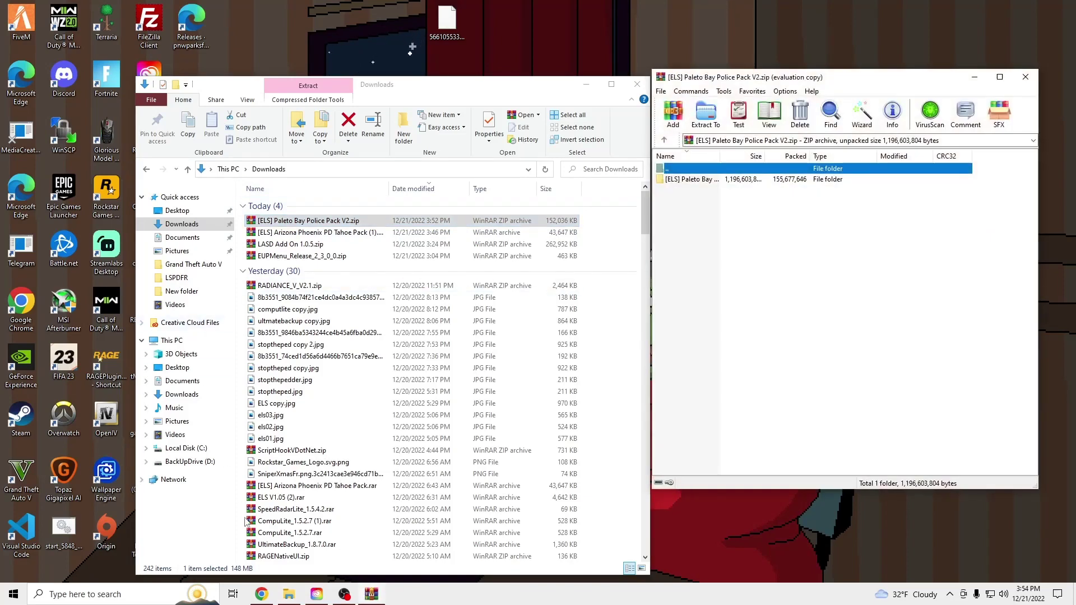
click(193, 264)
double_click(692, 180)
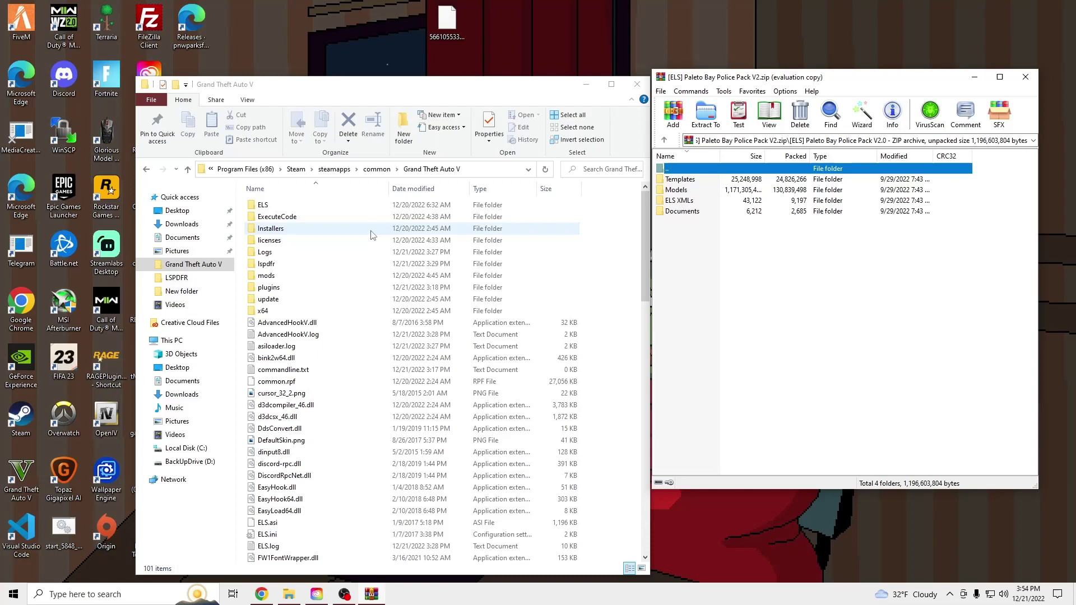
double_click(336, 205)
double_click(335, 206)
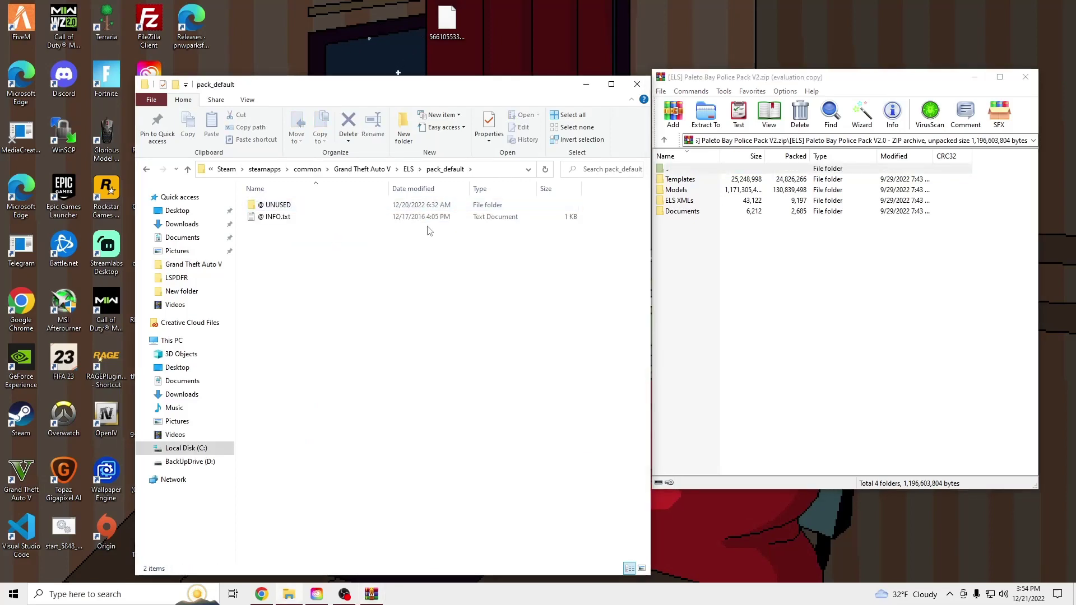
click(739, 260)
Copy pbpd1–pbpd8.xml from the archive's ELS XMLs folder into pack_default, then close WinRAR
double_click(679, 201)
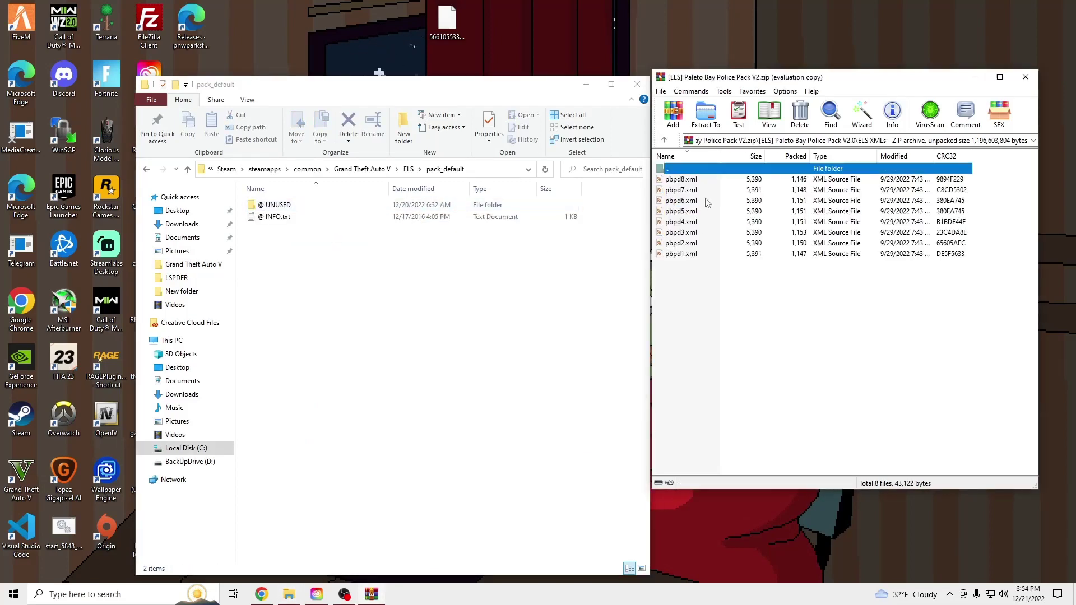
drag(714, 271, 737, 196)
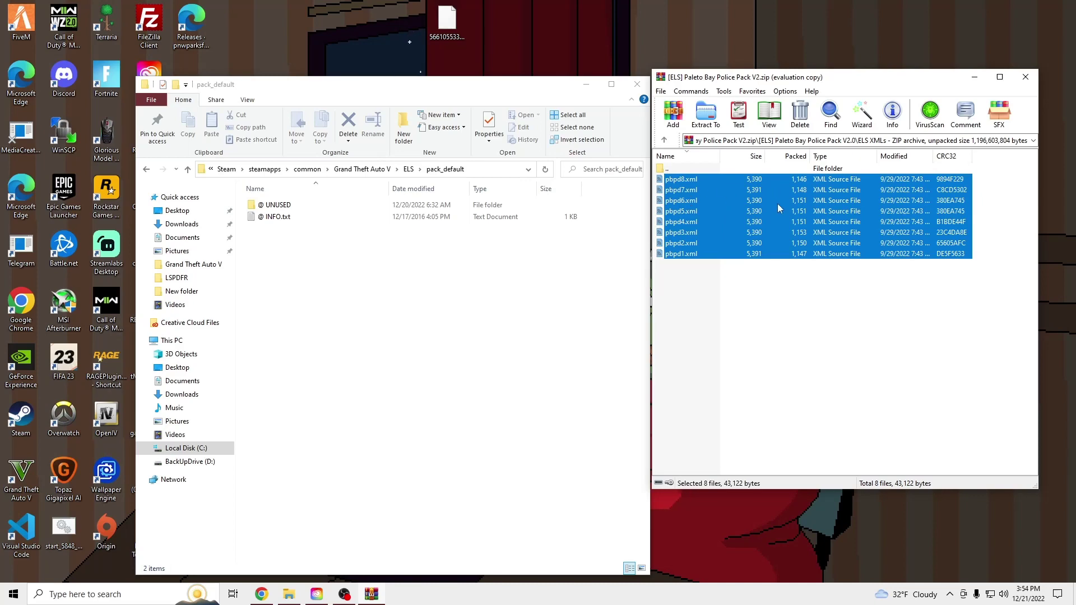
drag(412, 308, 413, 308)
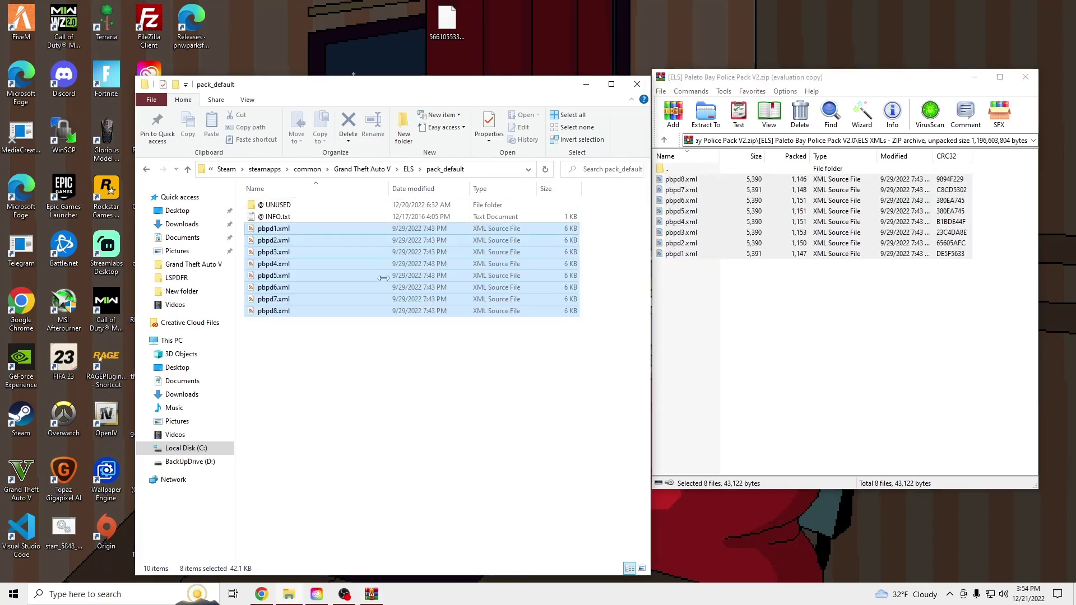
click(353, 207)
double_click(353, 207)
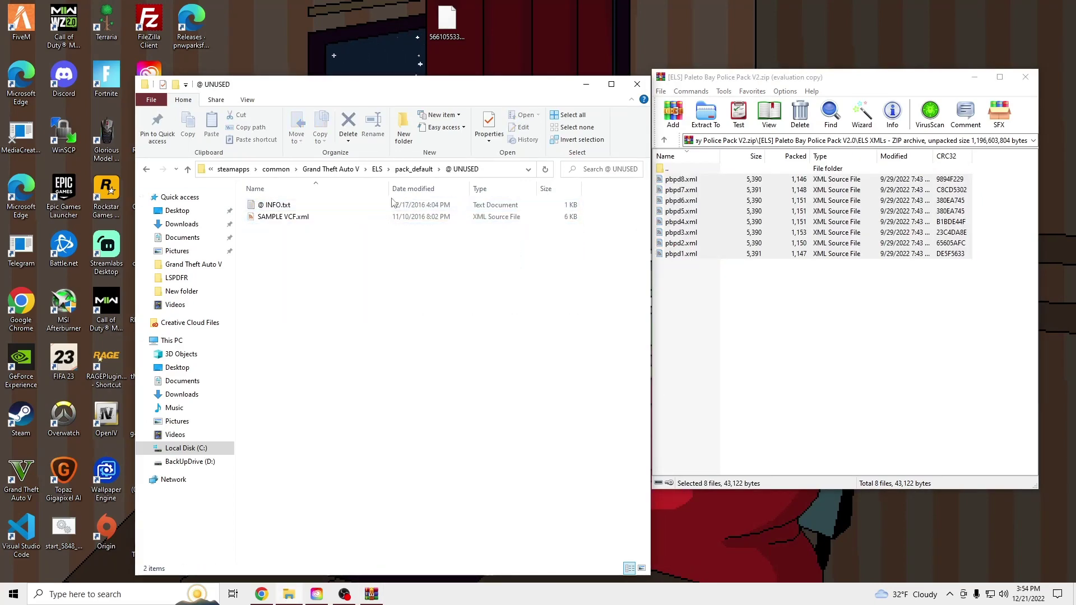
click(412, 170)
click(458, 416)
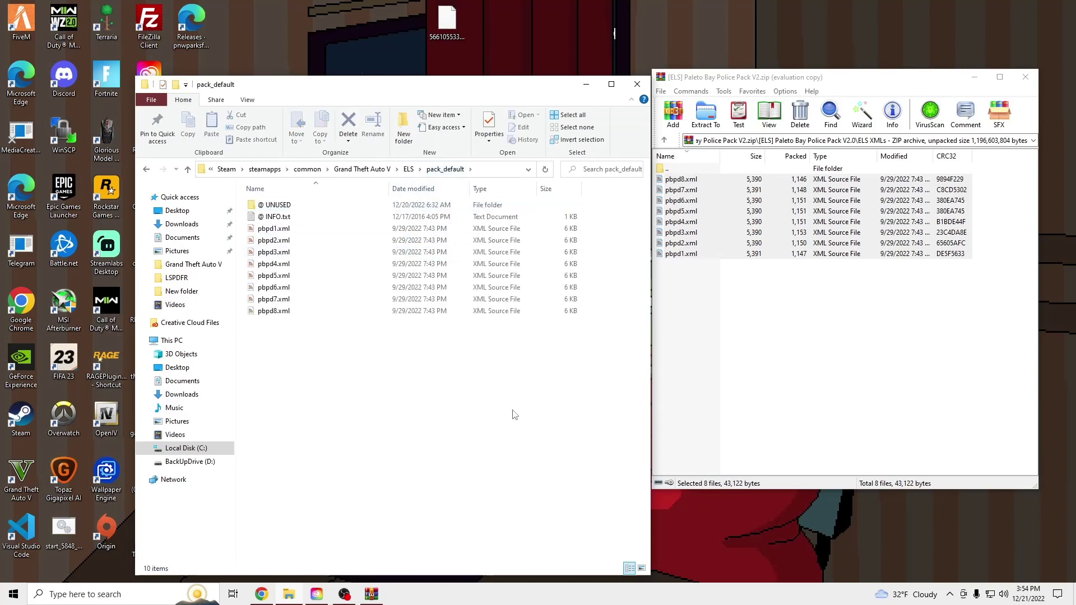
click(685, 273)
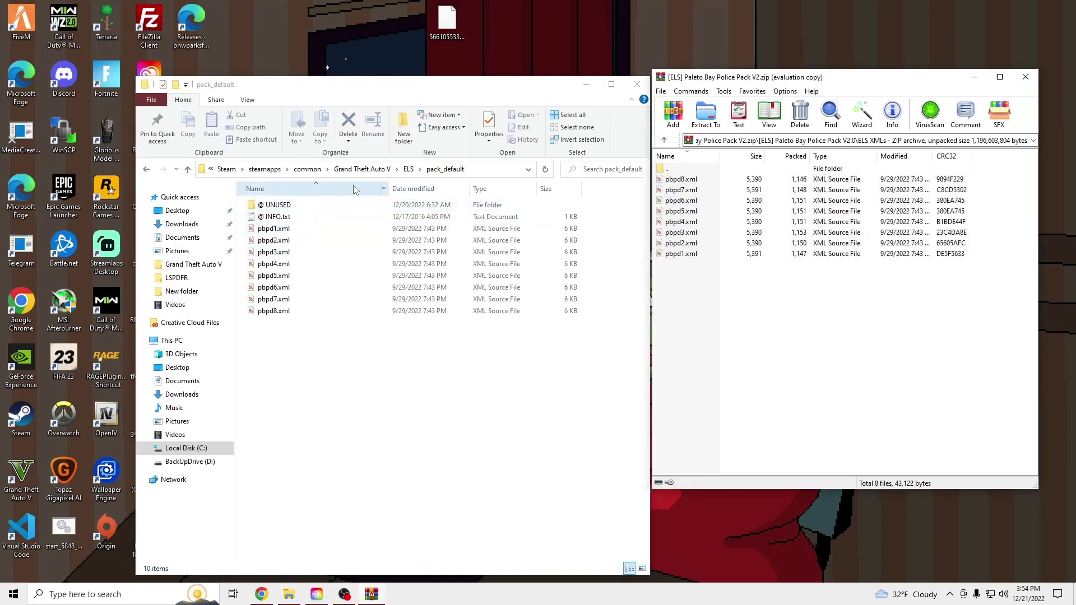
drag(824, 77, 730, 79)
click(913, 76)
Close pack_default and run RAGEPluginHook.exe from the Grand Theft Auto V folder
click(637, 85)
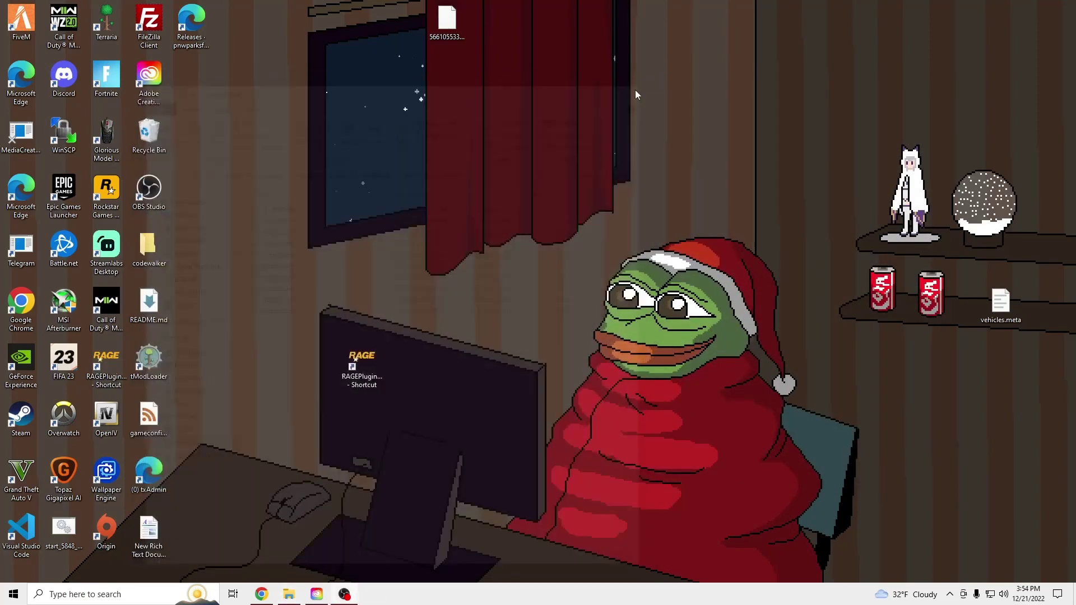
click(288, 596)
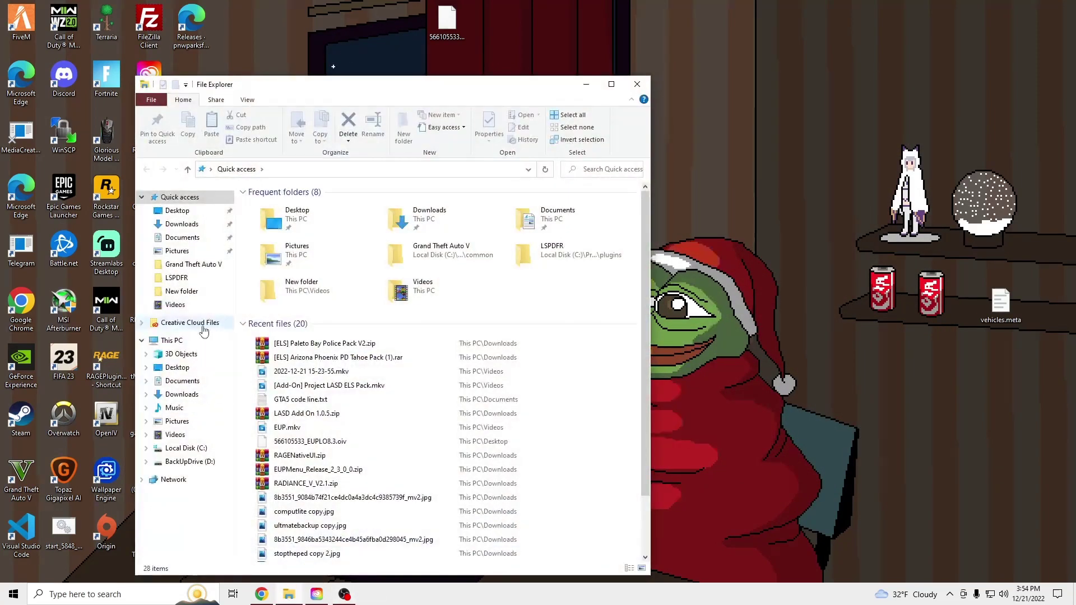
click(195, 264)
scroll(395, 443, down, 10)
double_click(288, 544)
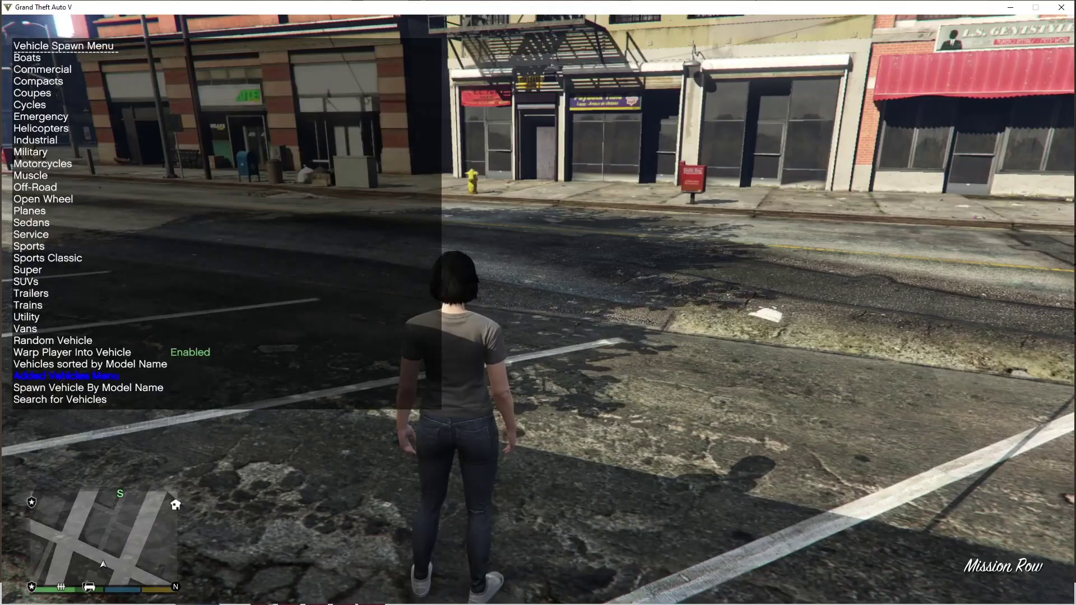
Spawn PBPD1 through PBPD4 from the trainer's Added Vehicles Menu
key(Return)
key(Up)
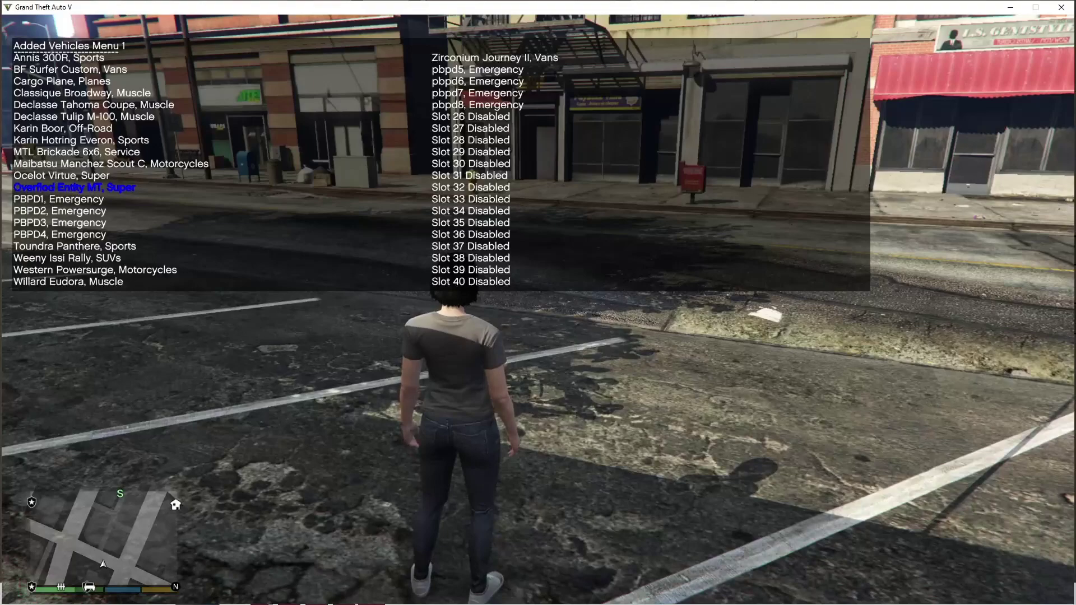
key(Down)
key(Return)
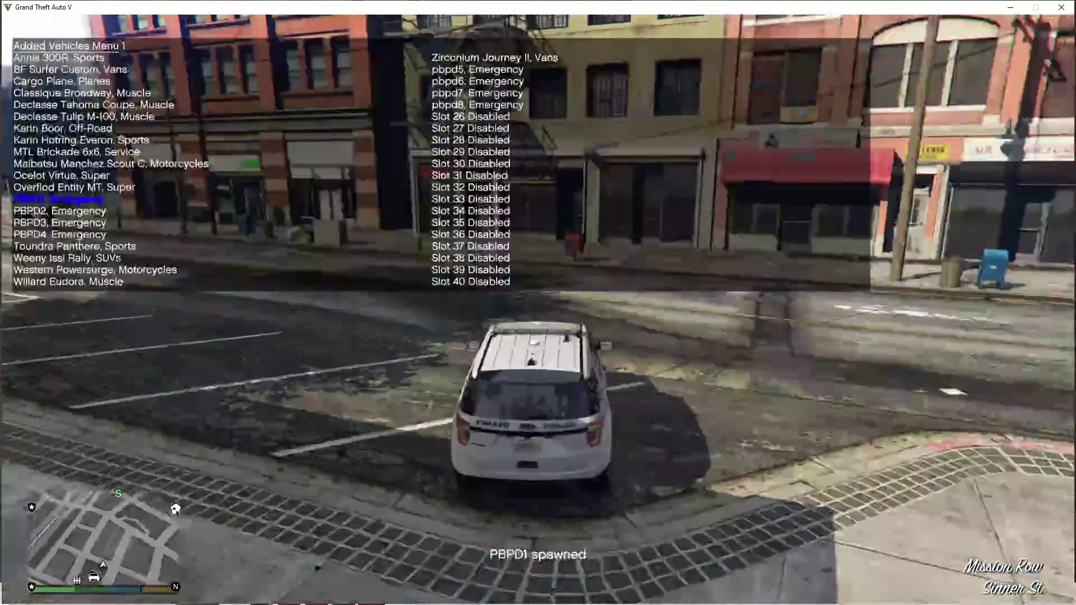
key(Down)
key(Return)
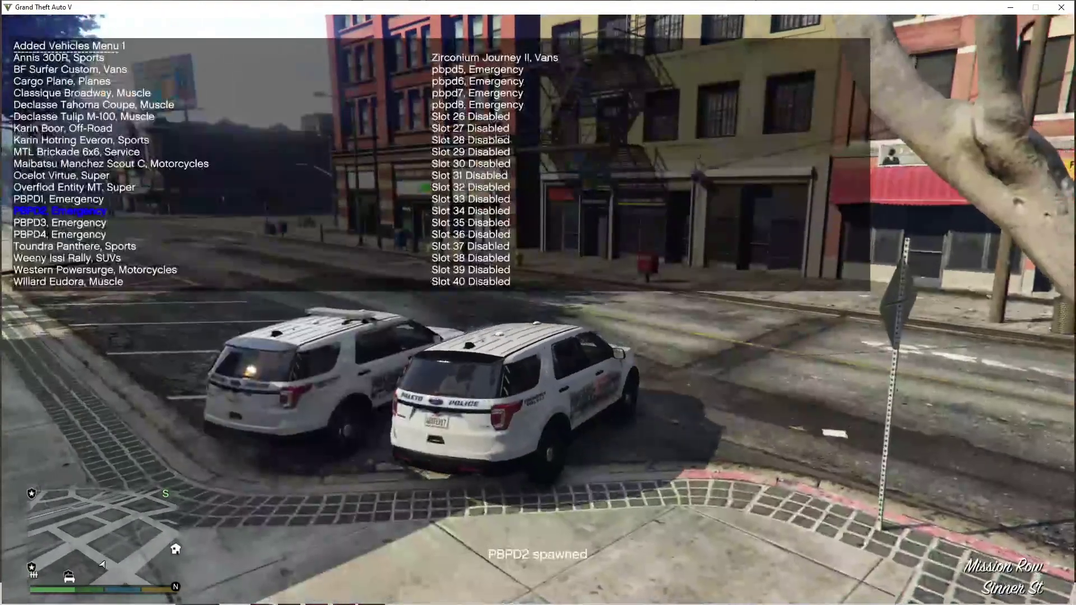
key(Down)
key(Return)
key(Down)
key(Return)
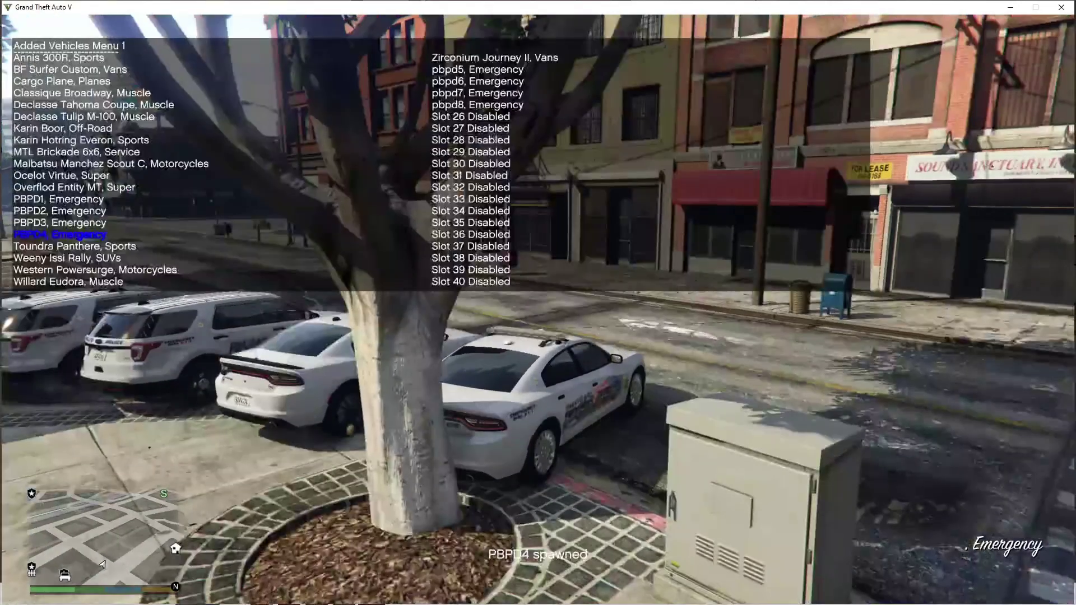
Spawn pbpd5 through pbpd8, return to the spawn menu, and open the pause menu
key(Down)
key(Down)
key(Down)
key(Down)
key(Down)
key(Down)
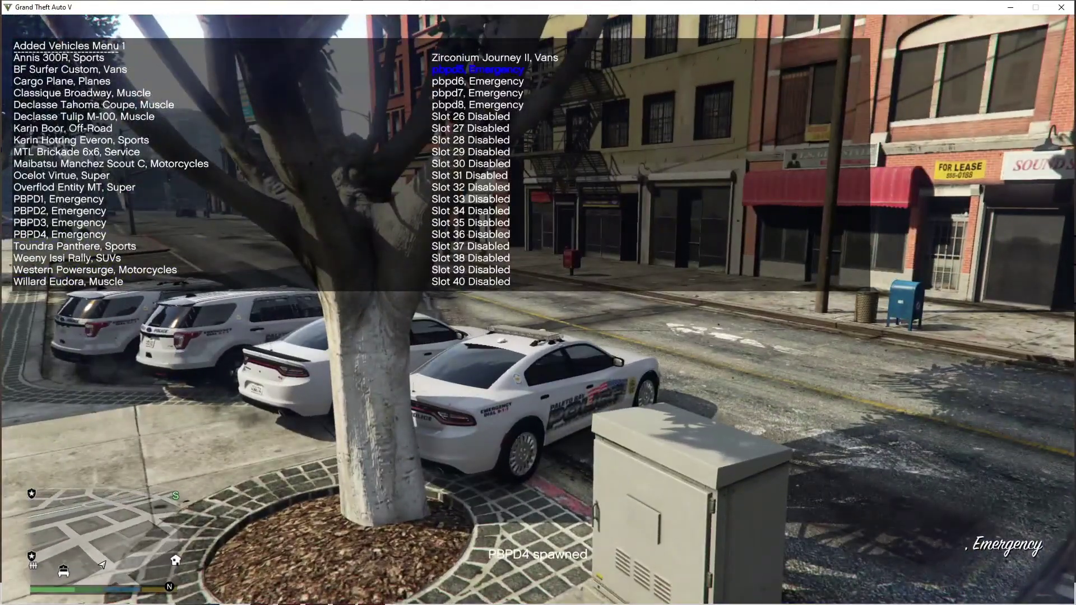
key(Return)
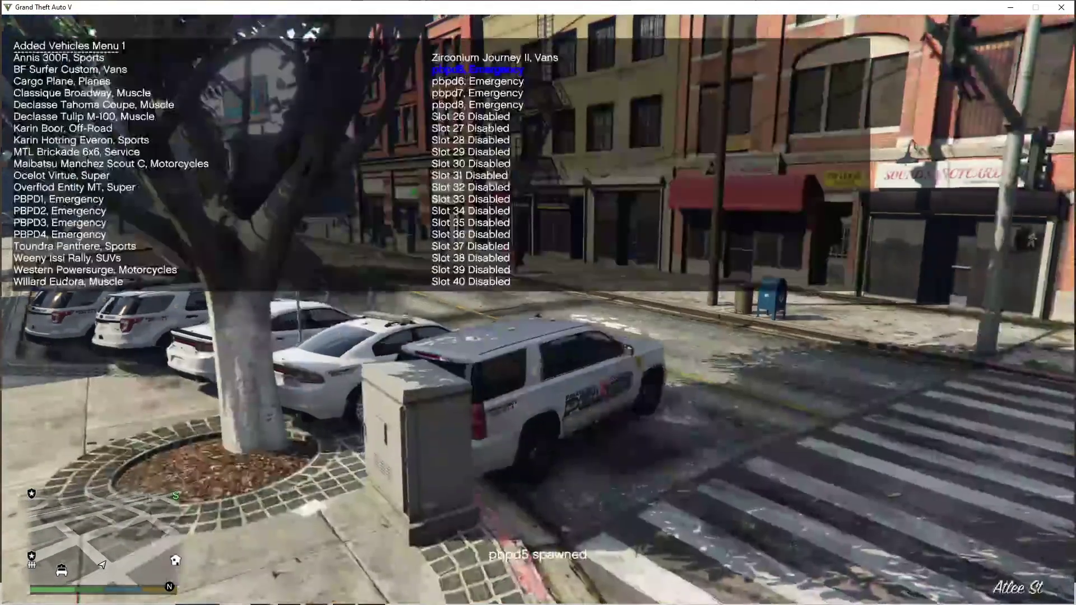
key(Down)
key(Return)
key(Down)
key(Return)
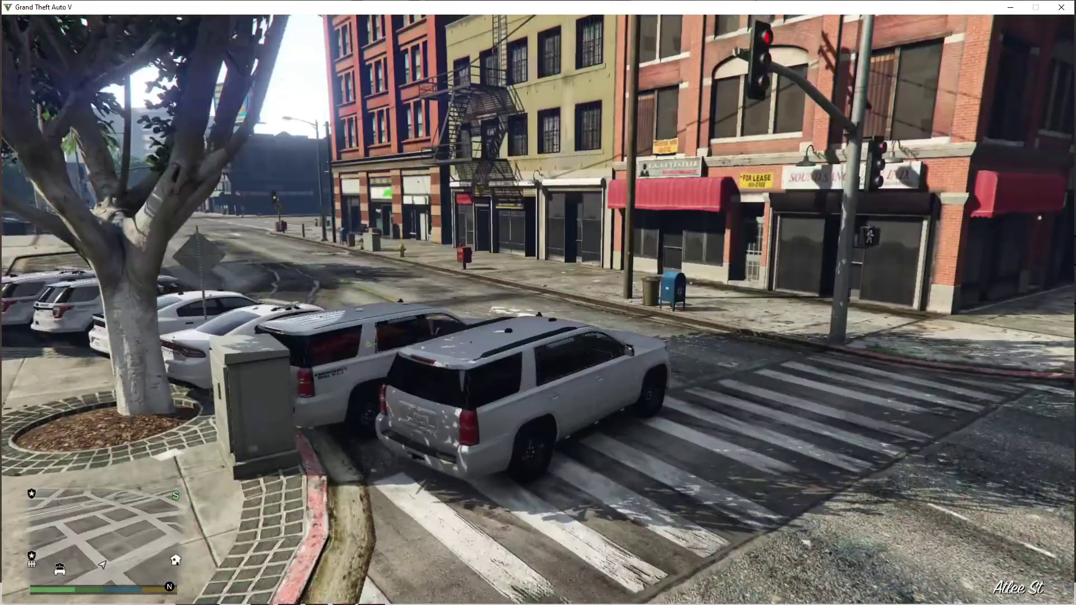
key(Down)
key(Return)
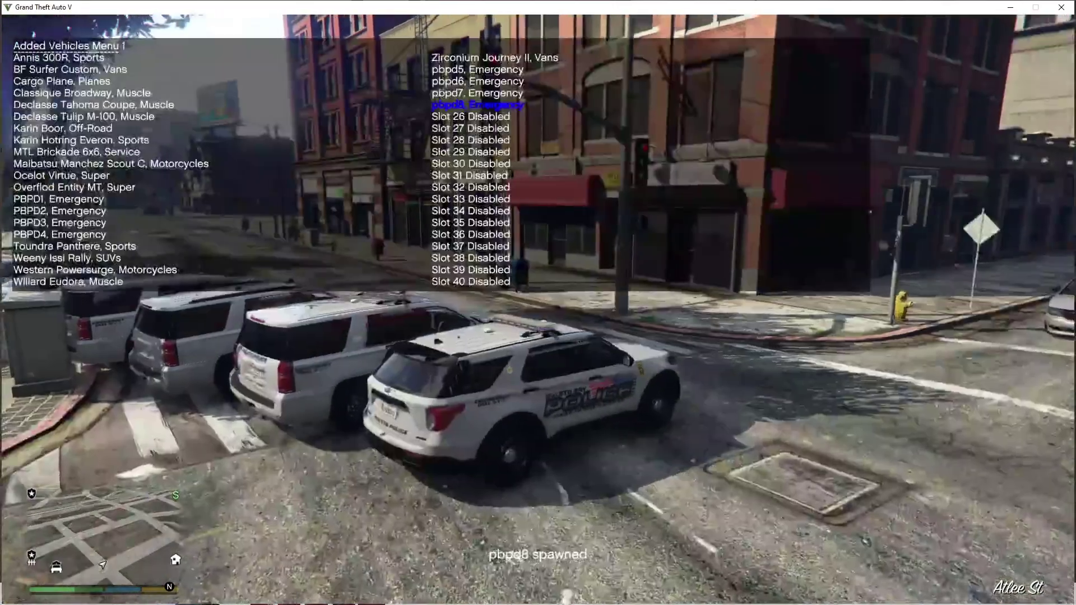
key(Down)
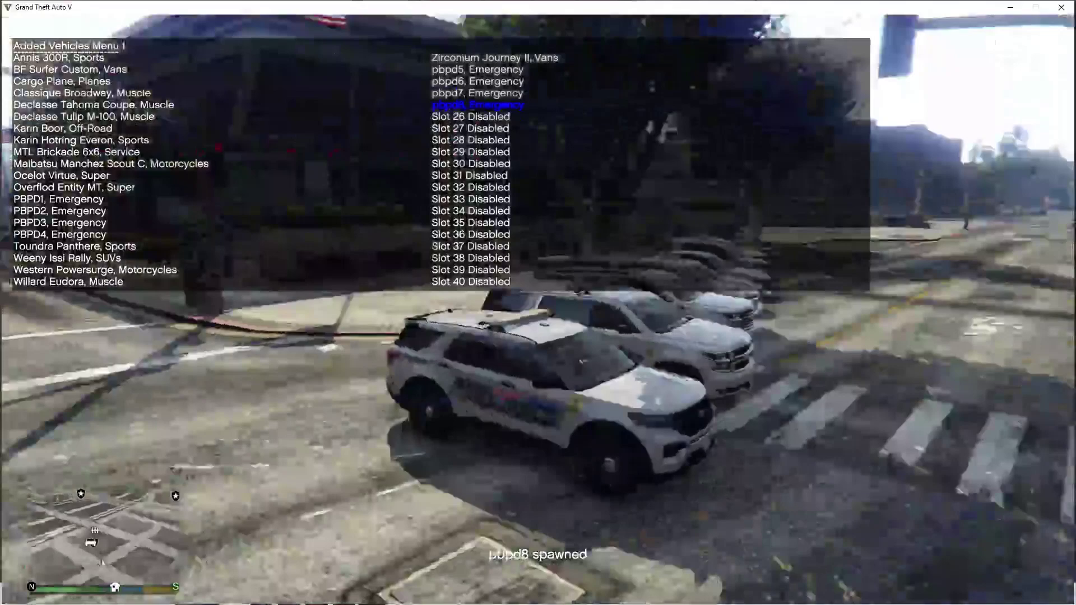
key(BackSpace)
key(BackSpace)
key(BackSpace)
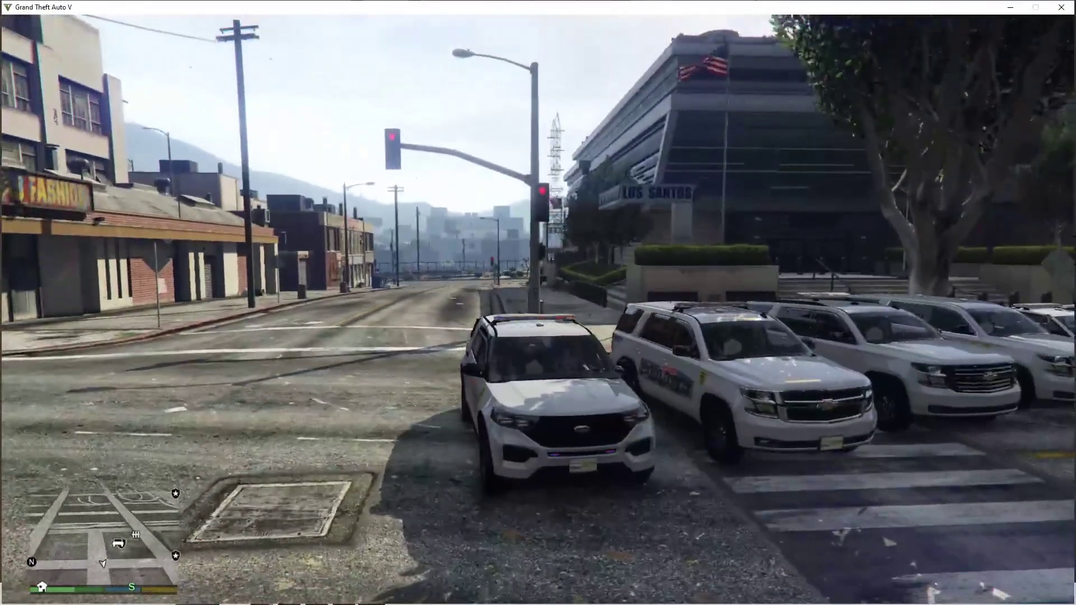
key(Escape)
key(e)
key(e)
key(e)
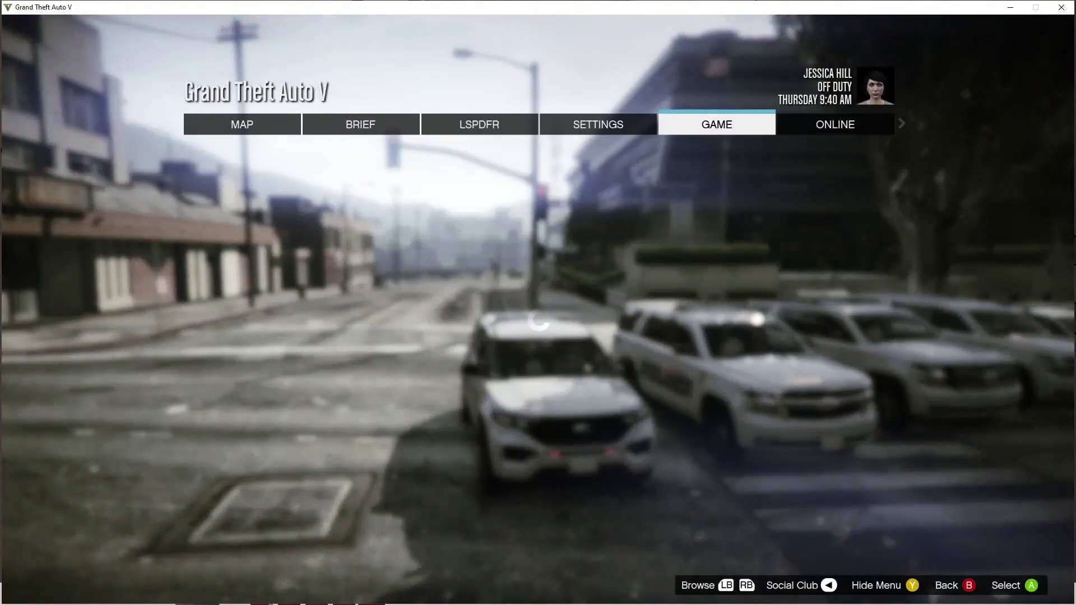